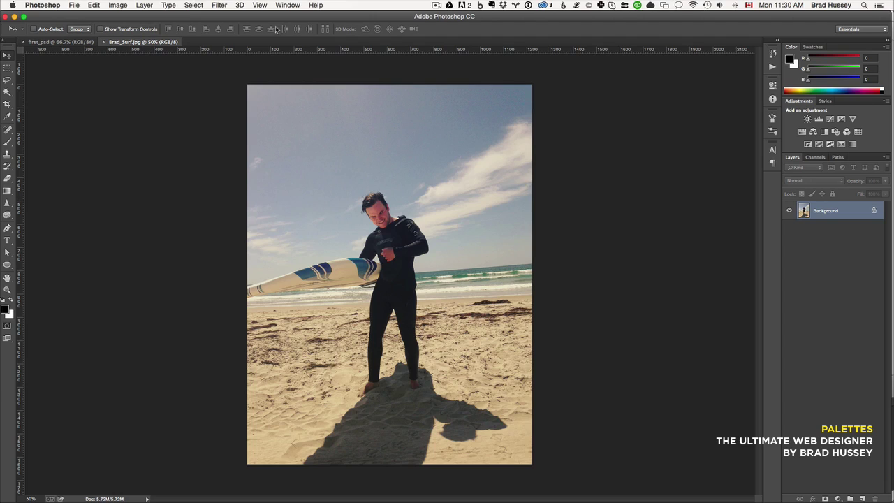
Examine the tool options of the Rectangular Marquee, Lasso, Crop and Brush tools
left_click(8, 68)
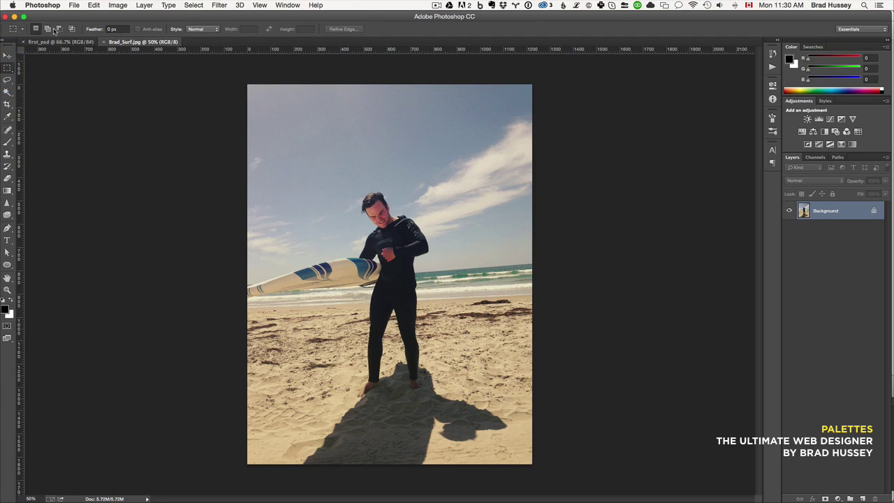
left_click(113, 29)
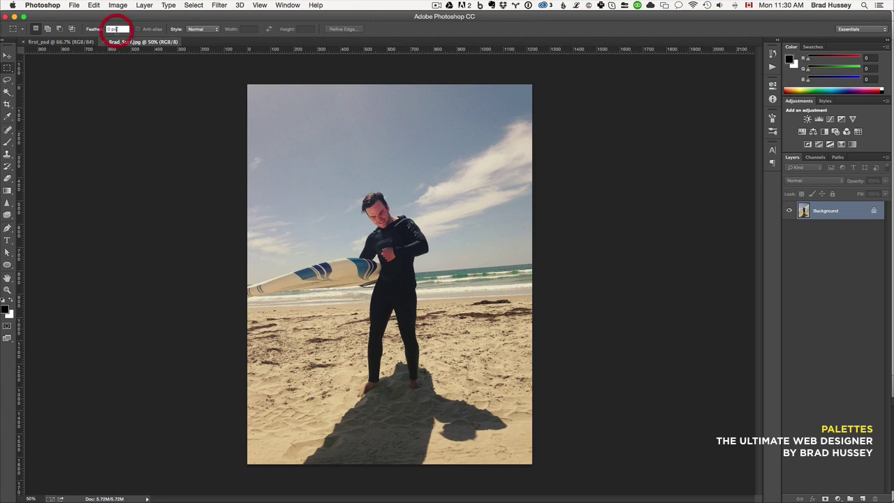
left_click(201, 29)
left_click(436, 29)
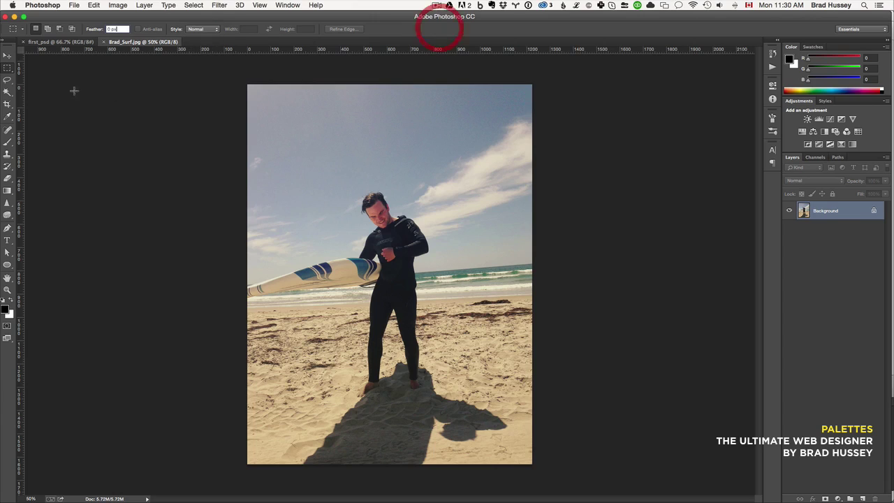
left_click(8, 80)
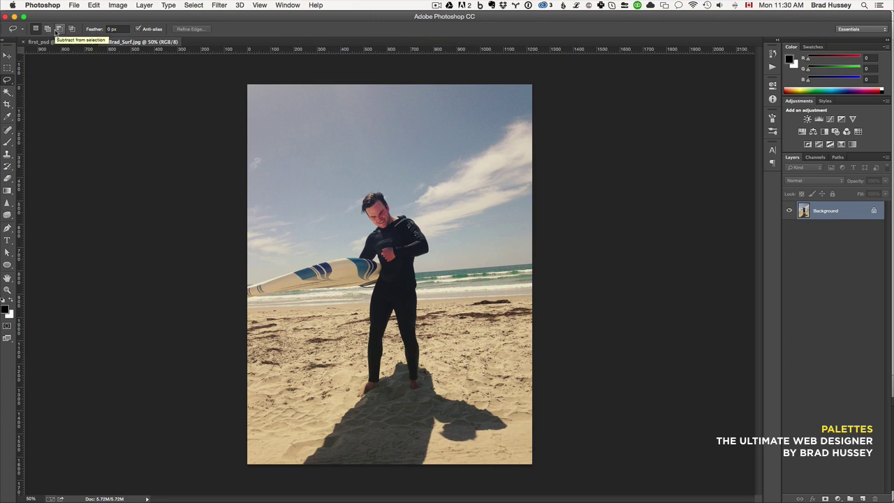
left_click(8, 104)
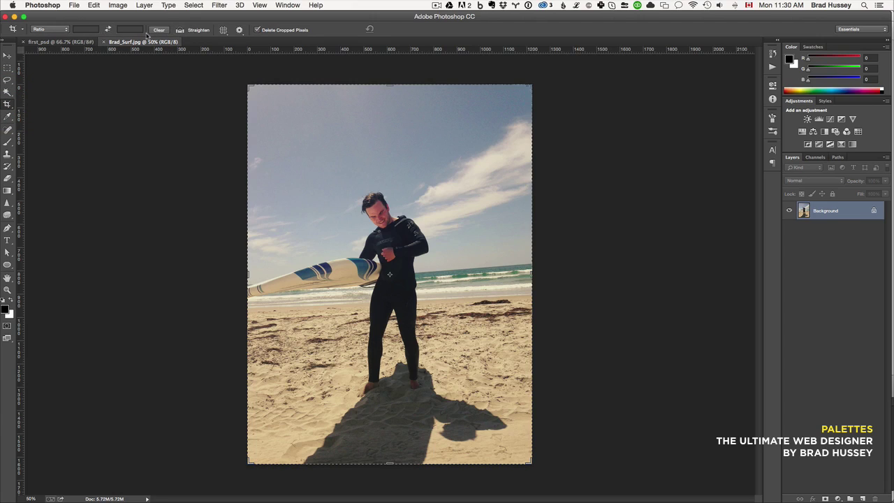
left_click(8, 141)
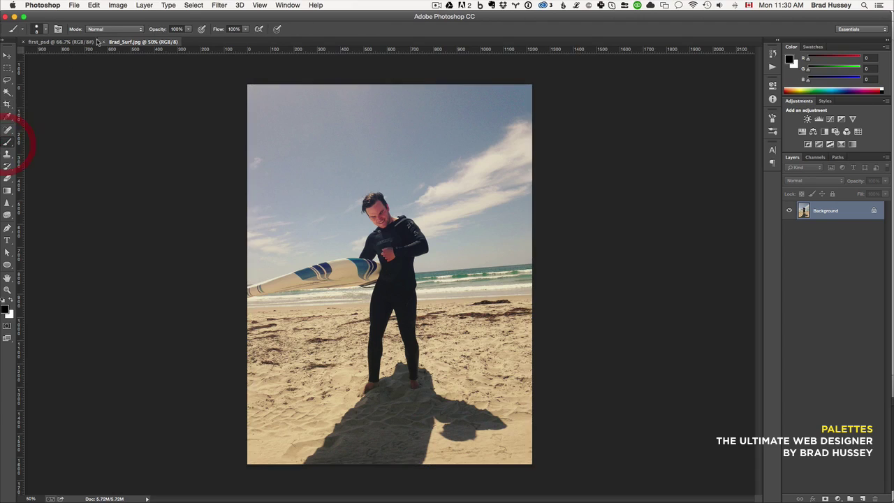
left_click(44, 31)
left_click(43, 30)
Expand and collapse the secondary panel column, the main panel column and the toolbox to compare their layouts
left_click(777, 43)
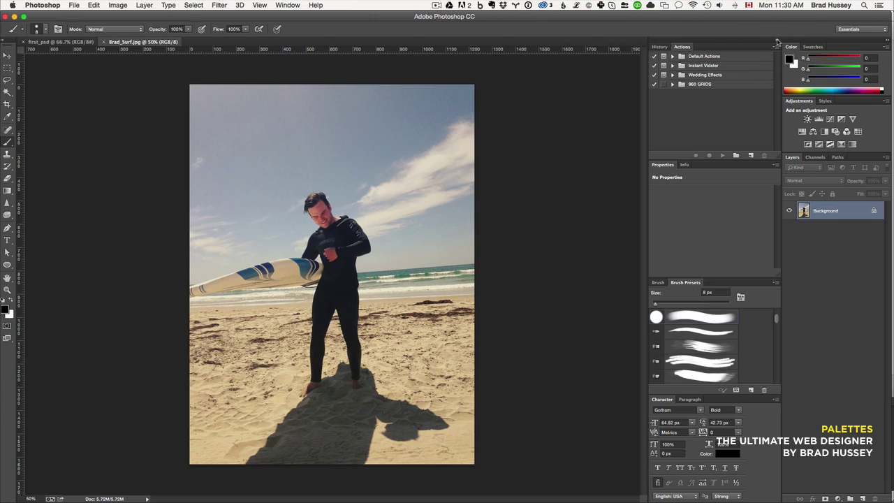
left_click(740, 43)
left_click(777, 42)
left_click(888, 42)
left_click(888, 42)
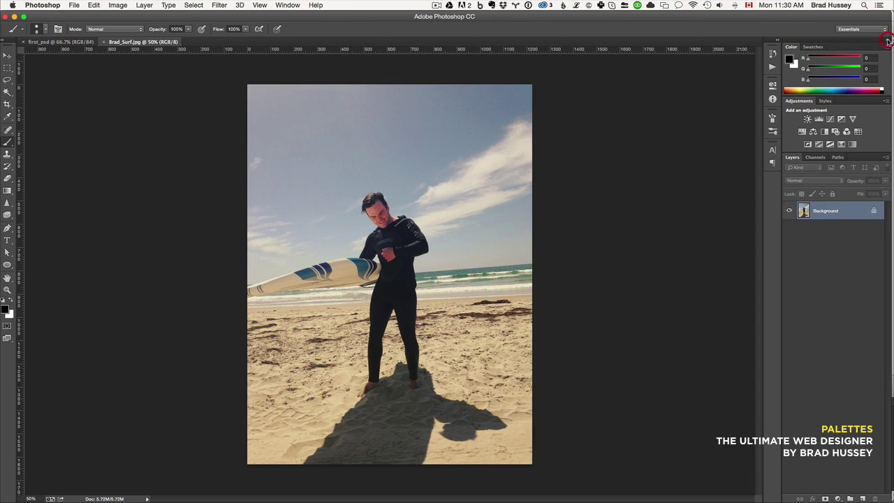
left_click(5, 40)
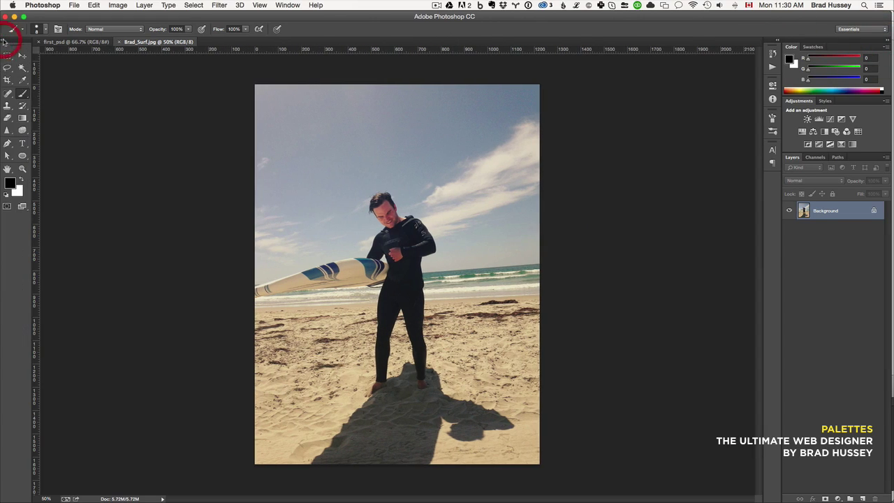
left_click(5, 40)
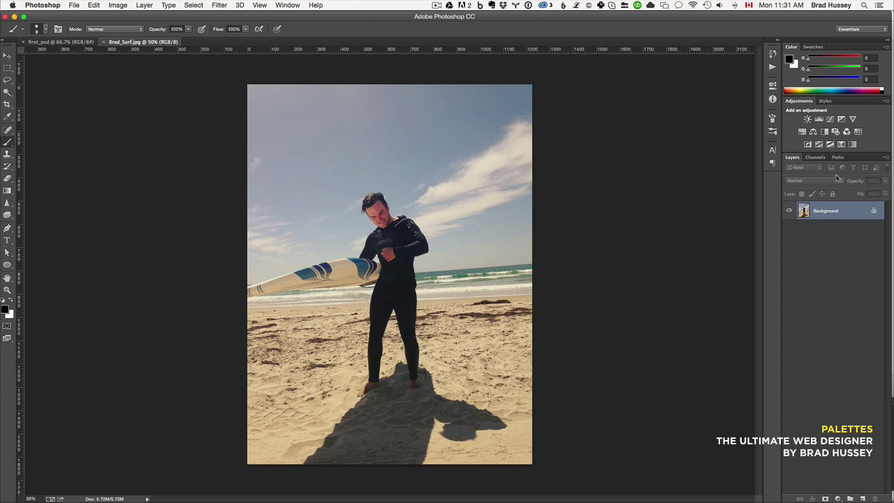
left_click(796, 162)
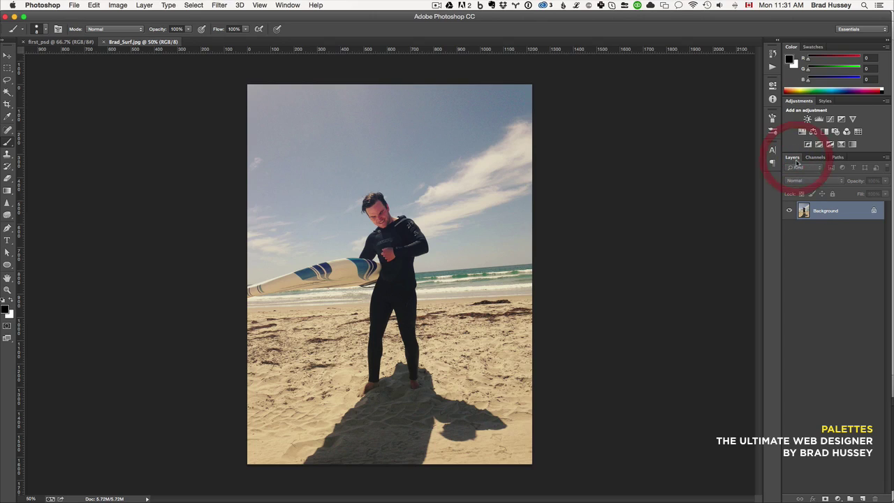
left_click(842, 230)
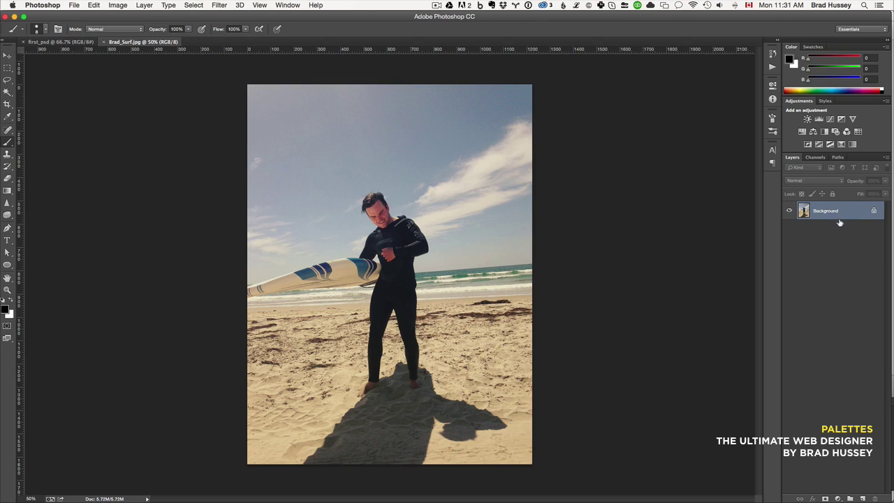
left_click(839, 239)
Activate the Brush tool and set its size to 24 px
left_click(7, 143)
left_click(34, 140)
left_click(46, 29)
type("24")
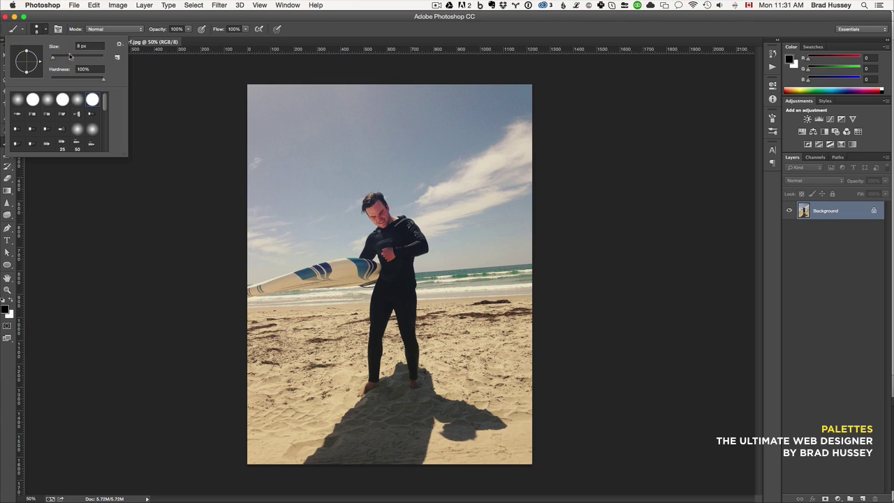
left_click(51, 32)
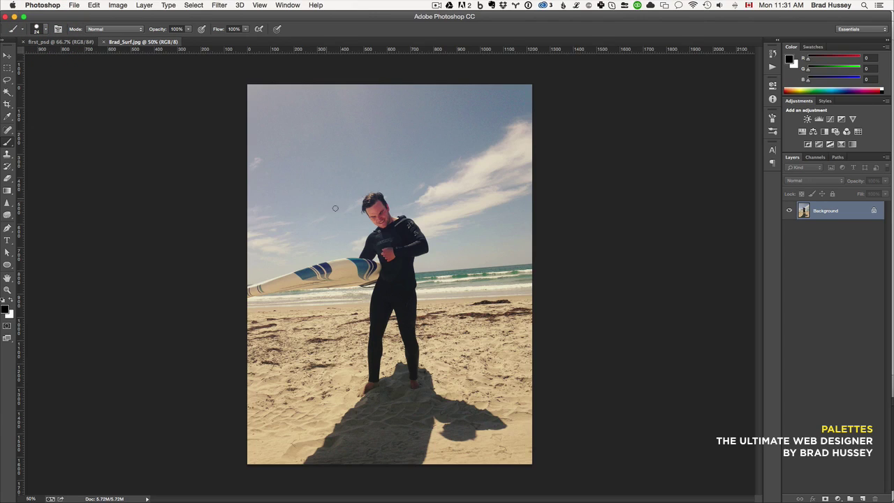
Try painting a black outline around the surfer and board directly on the Background layer, and undo the stroke
mouse_move(347, 213)
left_mouse_down()
mouse_move(357, 146)
mouse_move(397, 142)
mouse_move(431, 172)
mouse_move(443, 233)
mouse_move(435, 389)
mouse_move(361, 420)
mouse_move(328, 384)
mouse_move(328, 324)
mouse_move(285, 314)
mouse_move(241, 286)
mouse_move(297, 229)
mouse_move(347, 213)
left_mouse_up()
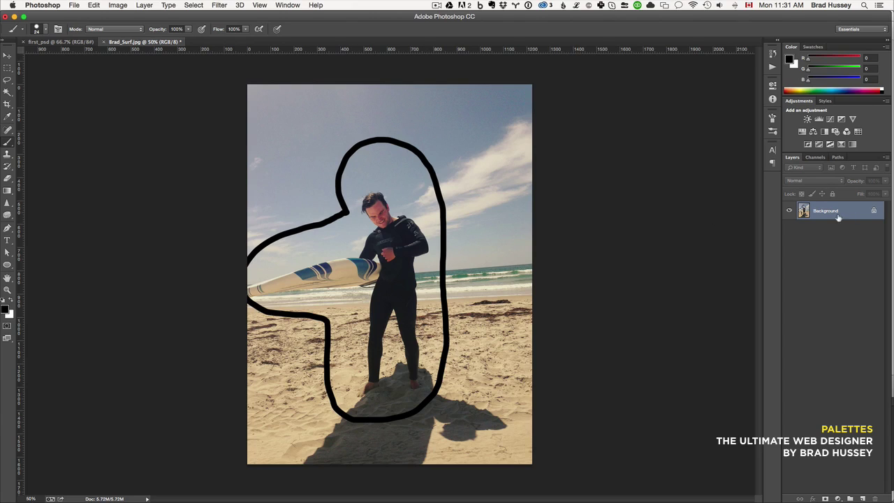
left_click(94, 5)
left_click(115, 14)
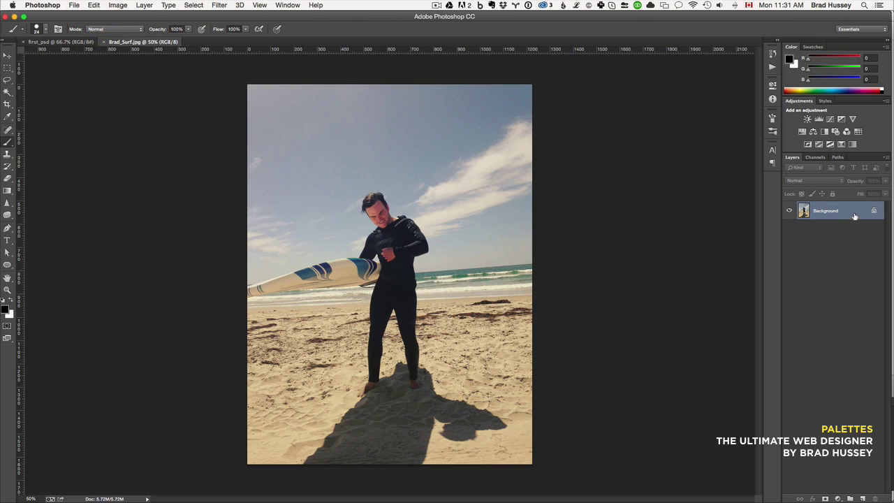
Add a new layer above the Background and paint a black outline around the surfer and board on it
left_click(862, 498)
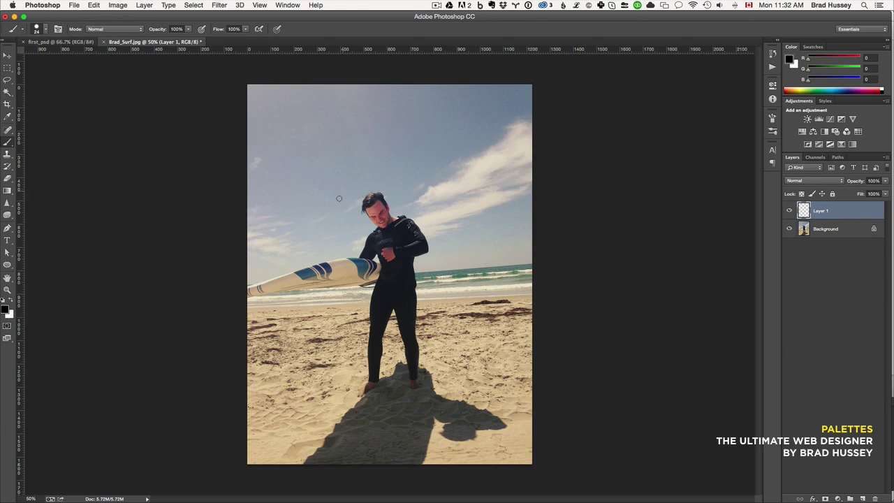
mouse_move(344, 193)
left_mouse_down()
mouse_move(417, 209)
mouse_move(446, 243)
mouse_move(436, 391)
mouse_move(421, 407)
mouse_move(370, 407)
mouse_move(343, 364)
mouse_move(345, 295)
mouse_move(283, 313)
mouse_move(215, 303)
mouse_move(322, 242)
mouse_move(335, 202)
left_mouse_up()
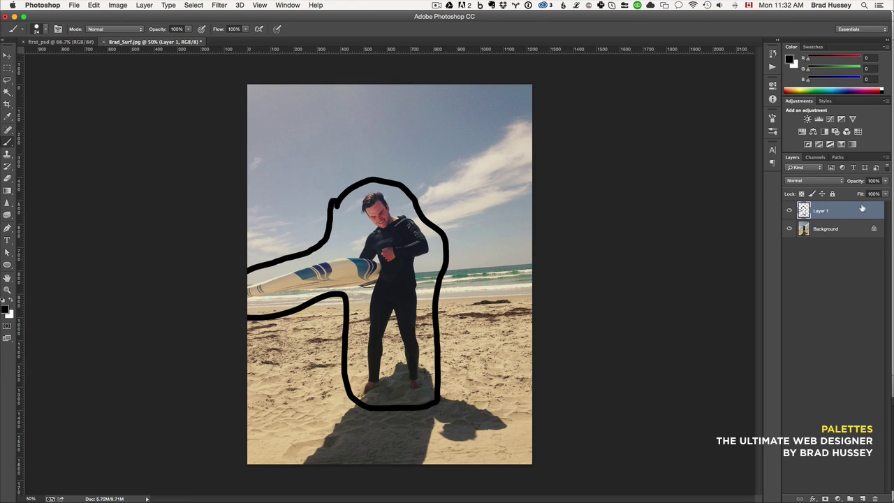
Toggle the outline layer's visibility off and on, and move the outline slightly upward with the Move tool
left_click(788, 211)
left_click(788, 211)
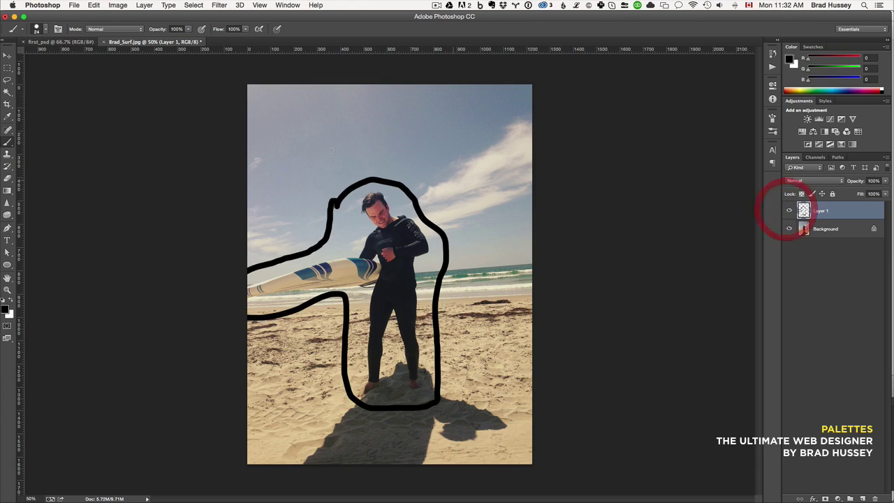
key("v")
mouse_move(334, 201)
left_mouse_down()
mouse_move(359, 183)
mouse_move(329, 205)
left_mouse_up()
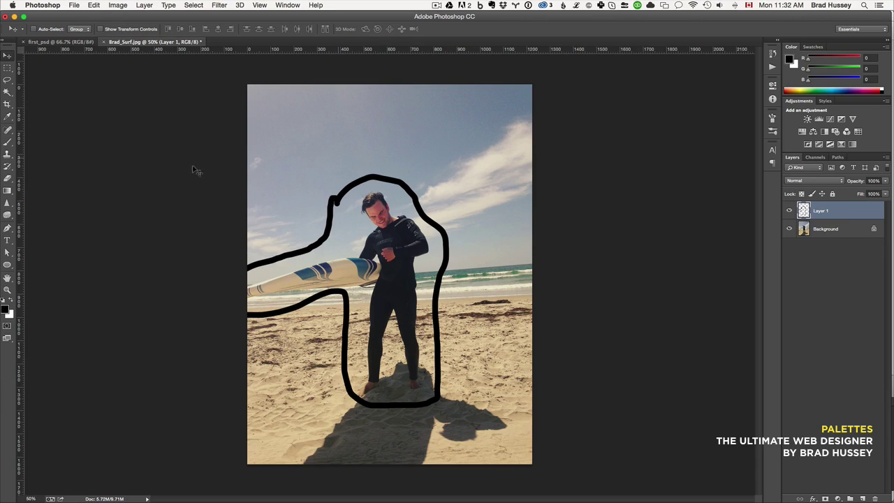
Erase the black outline with the Eraser tool and delete its layer
left_click(7, 178)
mouse_move(347, 182)
left_mouse_down()
mouse_move(323, 229)
mouse_move(363, 178)
mouse_move(341, 183)
mouse_move(328, 207)
mouse_move(358, 180)
mouse_move(384, 180)
mouse_move(417, 206)
mouse_move(398, 182)
mouse_move(440, 226)
mouse_move(435, 217)
mouse_move(447, 244)
mouse_move(435, 298)
mouse_move(438, 396)
mouse_move(382, 404)
mouse_move(352, 389)
mouse_move(345, 354)
mouse_move(344, 381)
mouse_move(342, 364)
mouse_move(347, 287)
mouse_move(318, 290)
mouse_move(299, 311)
mouse_move(242, 313)
mouse_move(270, 255)
mouse_move(317, 241)
mouse_move(272, 262)
mouse_move(297, 307)
mouse_move(324, 299)
left_mouse_up()
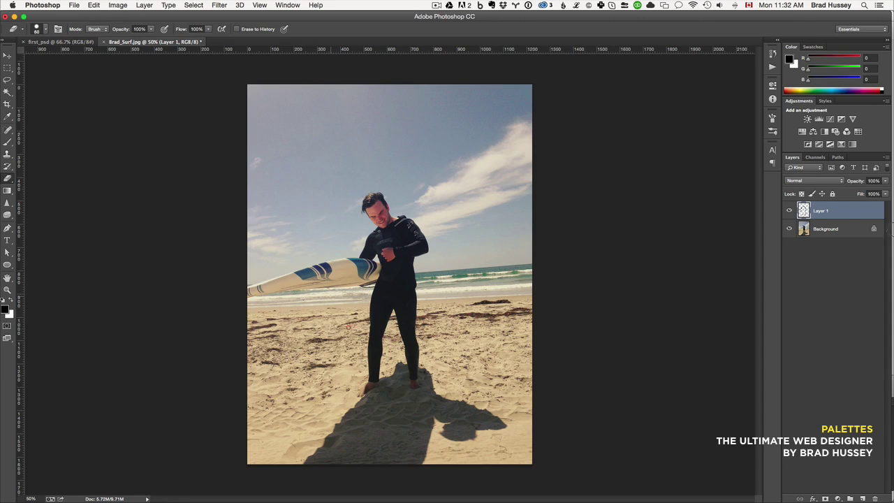
key("Delete")
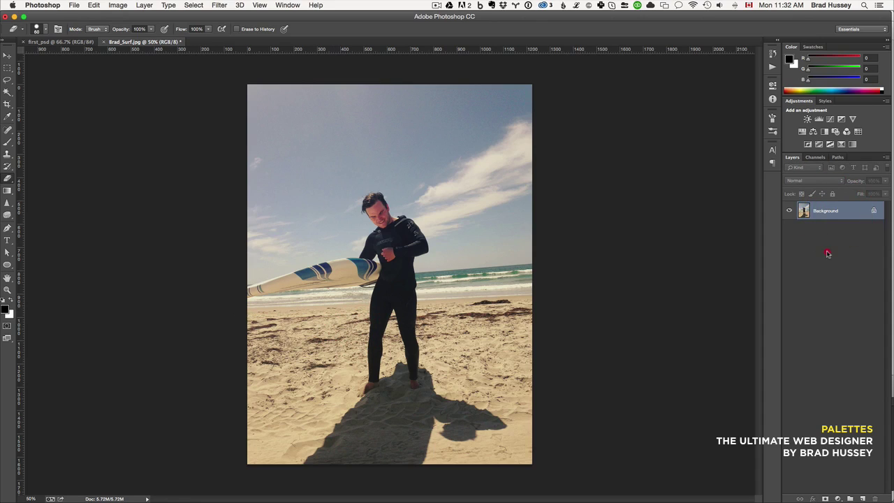
left_click(828, 254)
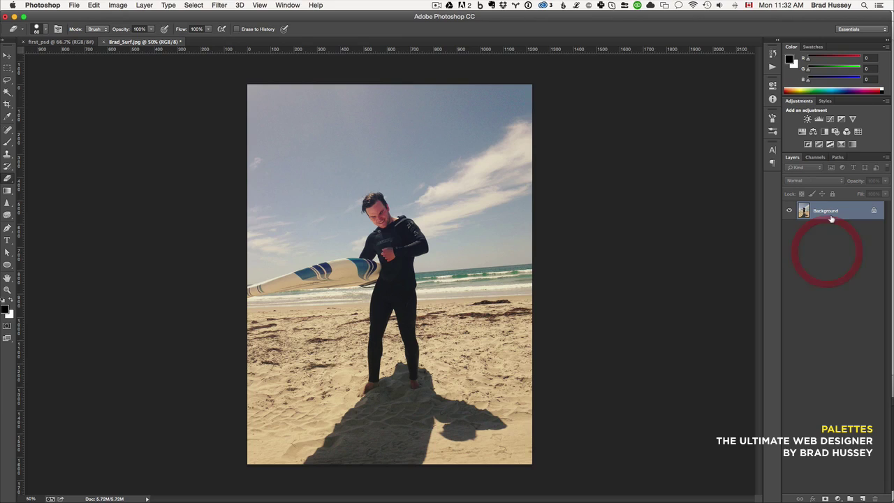
Create a layer group above the Background with two new empty layers inside, and collapse the group
left_click(850, 499)
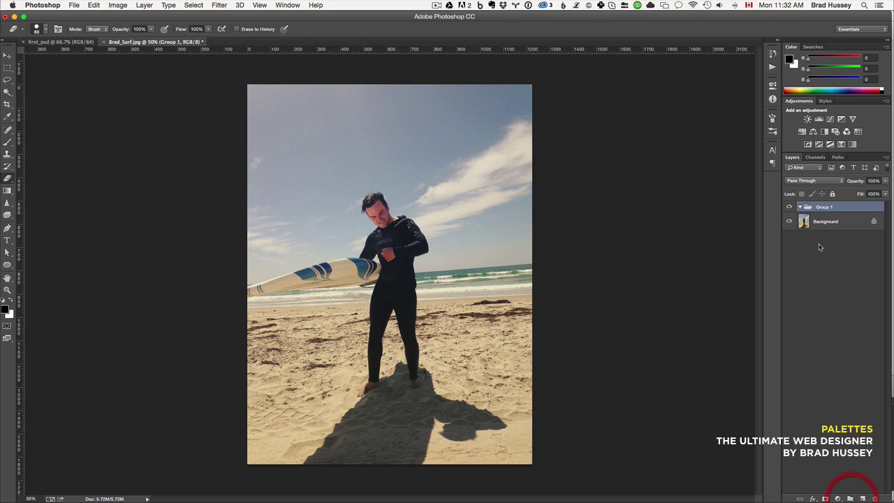
left_click(862, 499)
left_click(863, 499)
left_click(800, 207)
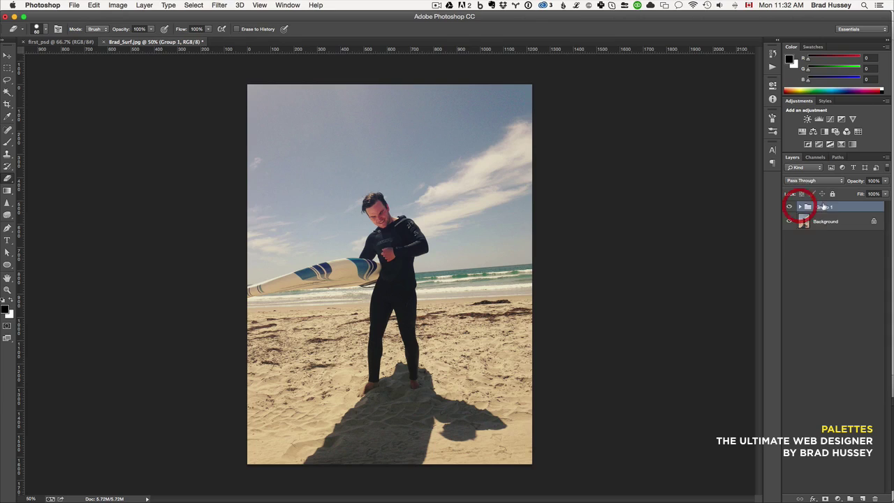
Rename the new layer group as Sky, and expand it to check its layers before collapsing it again
double_click(825, 207)
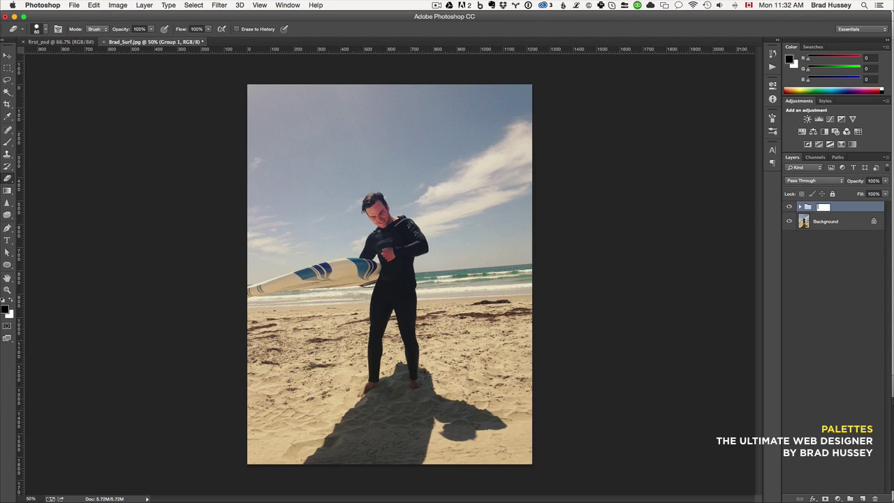
key("Return")
left_click(801, 208)
left_click(827, 238)
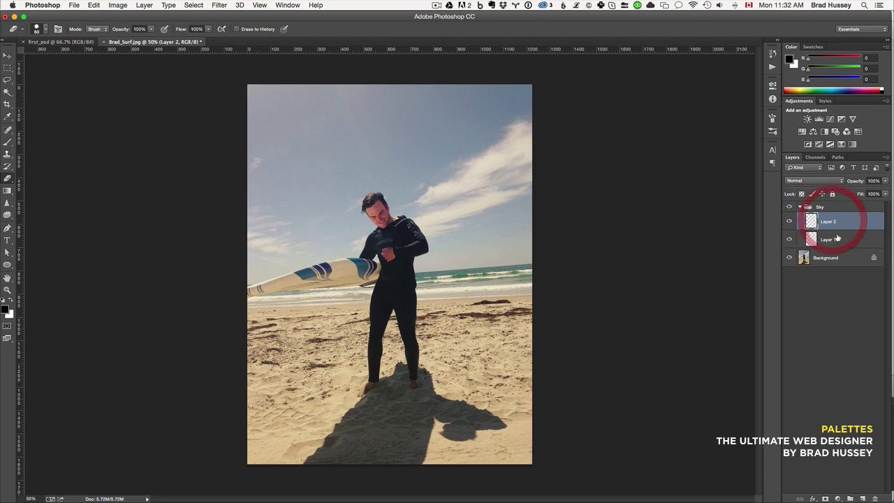
left_click(801, 208)
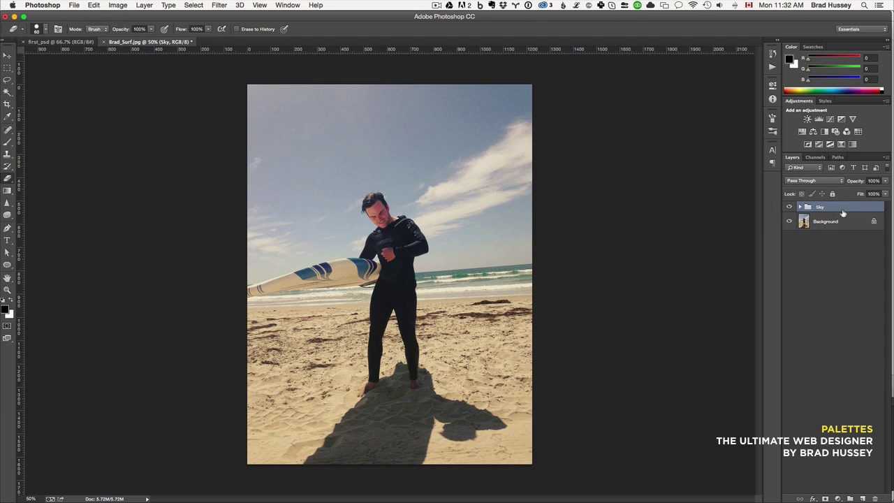
Delete the Sky group together with its layers
left_click(842, 211)
right_click(832, 208)
key("Escape")
left_click(841, 210)
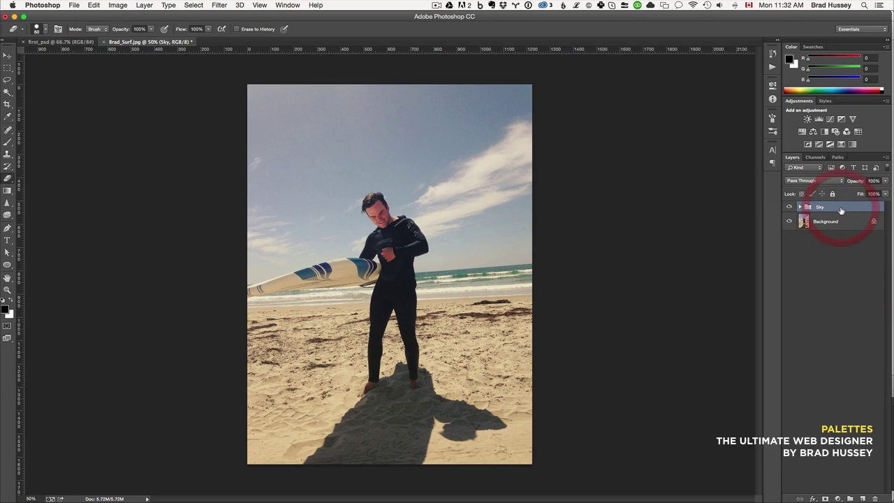
key("Delete")
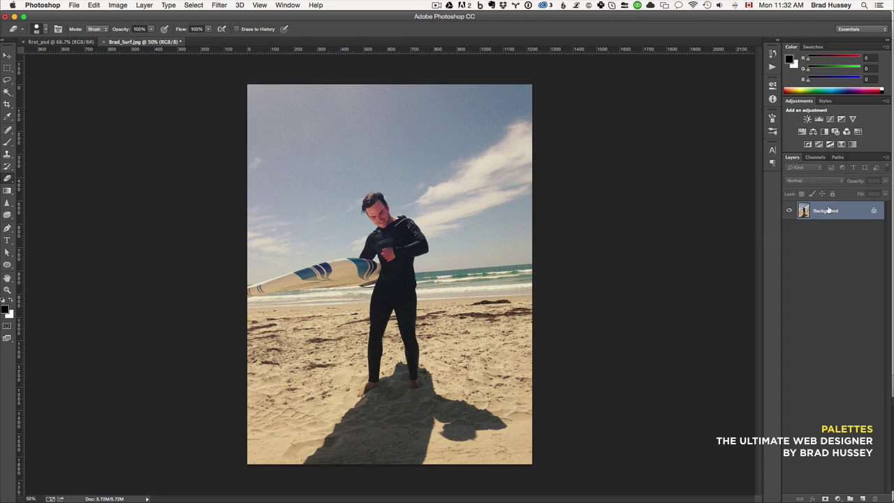
Examine the photo's Red, Green and Blue channels one at a time, and view its Paths
left_click(813, 158)
left_click(838, 158)
left_click(818, 159)
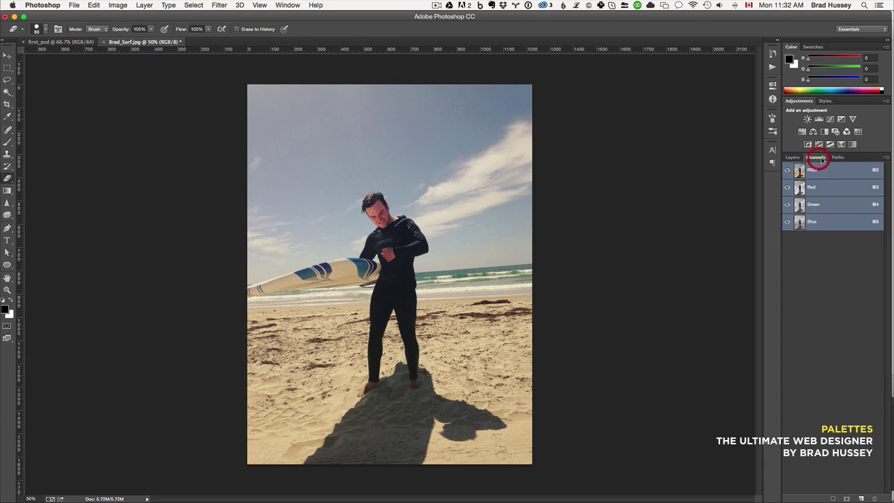
left_click(817, 282)
left_click(829, 193)
left_click(829, 202)
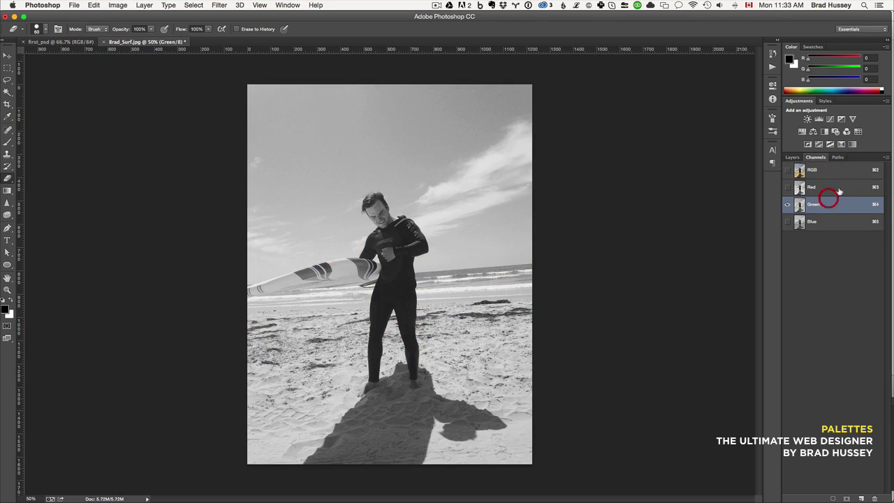
left_click(835, 222)
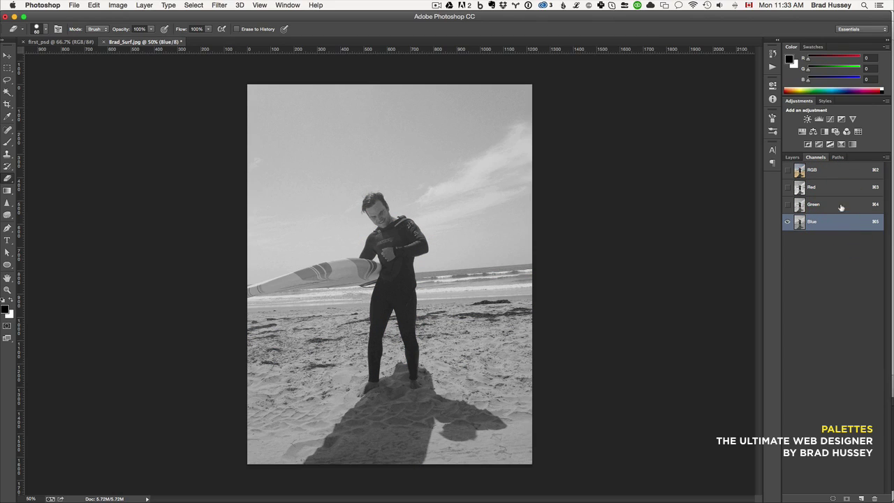
left_click(838, 204)
left_click(830, 186)
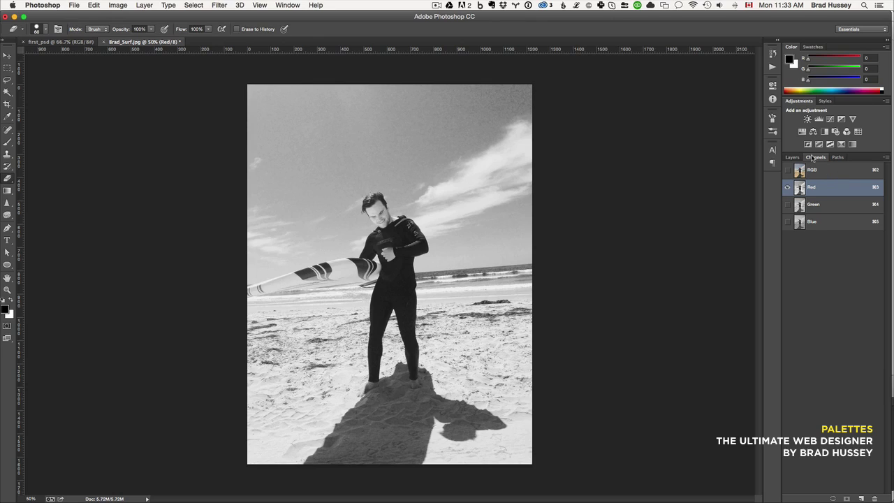
left_click(842, 158)
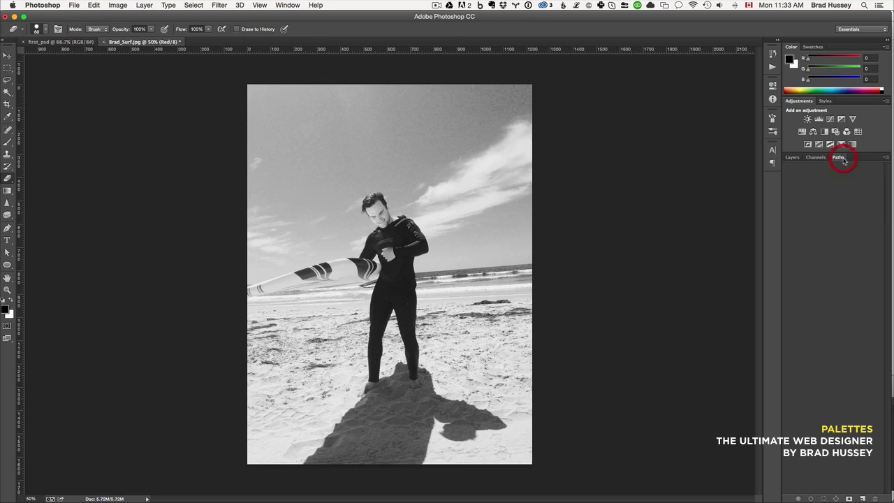
Draw a closed curved path in the sky above the surfer's head with the Pen tool, and load it as a selection
left_click(7, 166)
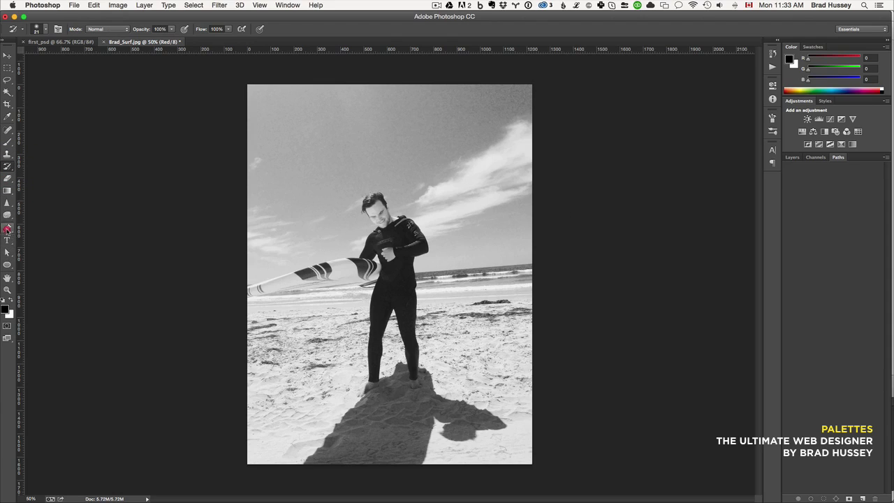
left_click(7, 228)
mouse_move(340, 132)
left_mouse_down()
mouse_move(373, 127)
mouse_move(445, 176)
left_mouse_up()
left_click(387, 196)
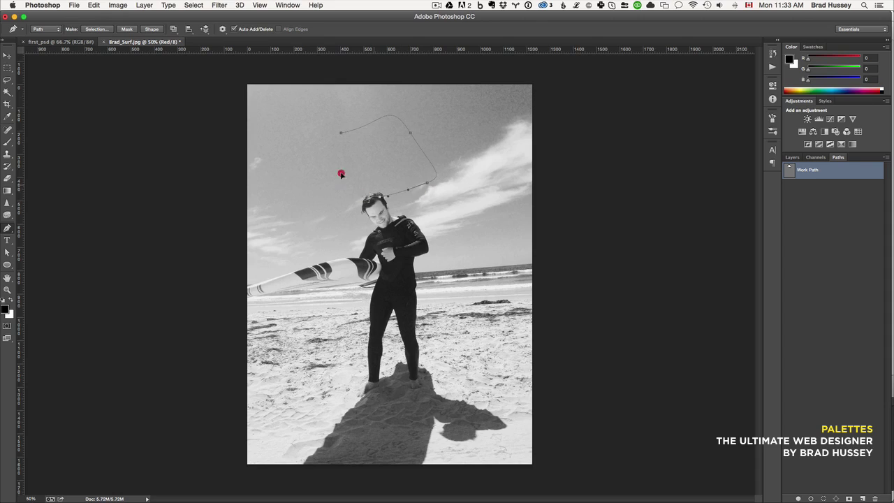
left_click_drag(342, 162, 342, 138)
left_click(341, 132)
left_click(790, 172, "super")
left_click(796, 187)
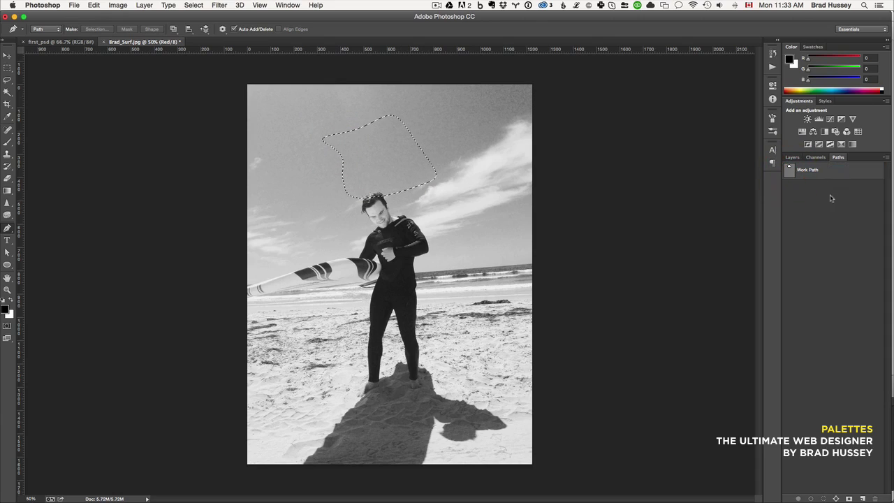
Delete the work path and clear the selection
left_click(828, 174)
key("BackSpace")
key("super+d")
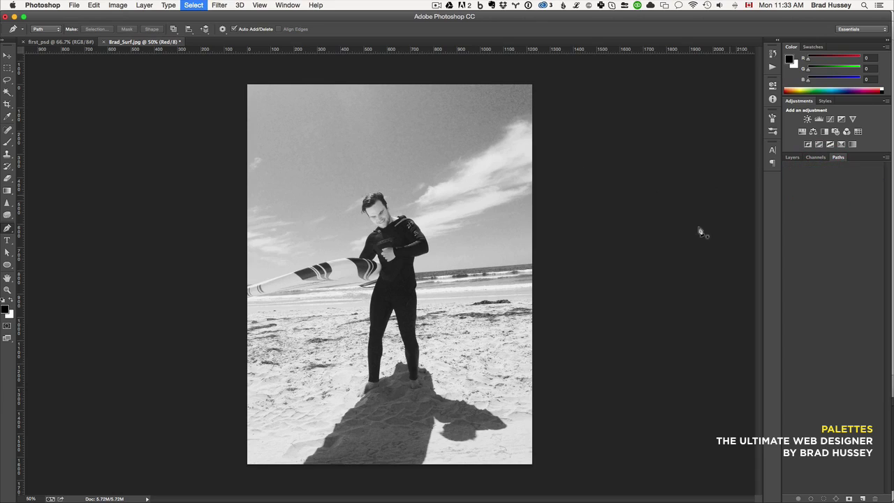
Make the composite RGB channel visible to show the photo in full color, and return to the layer list
left_click(815, 157)
left_click(787, 170)
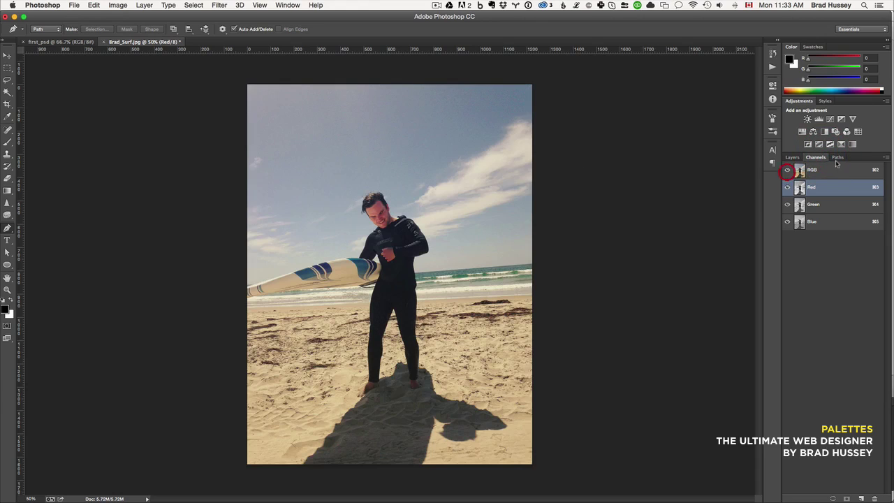
left_click(792, 157)
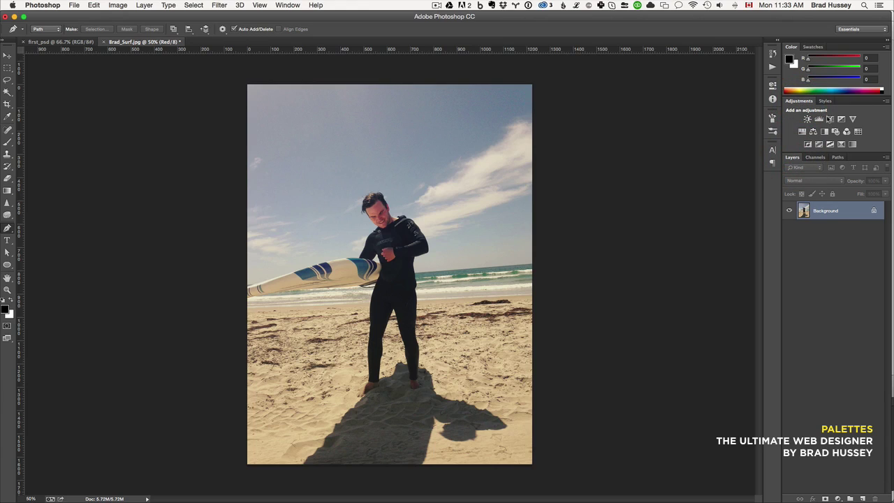
Add a Brightness/Contrast adjustment layer above the Background with brightness 51 and contrast 41
left_click(807, 120)
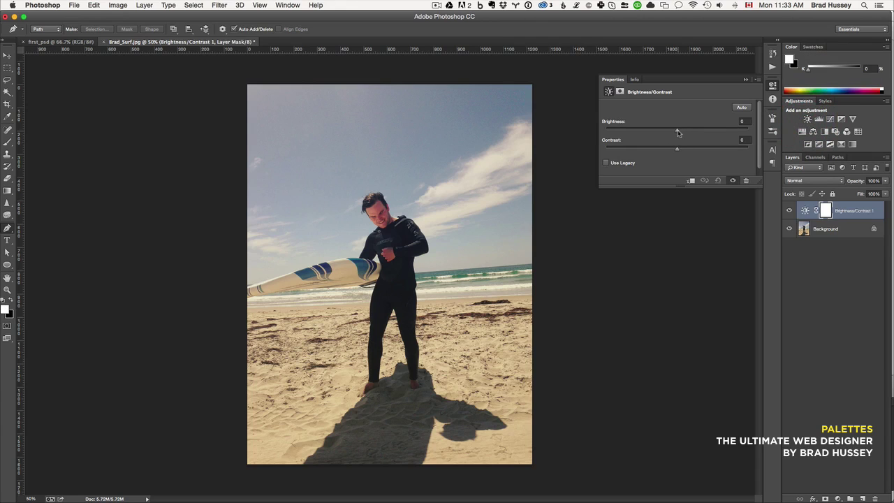
left_click_drag(682, 132, 706, 151)
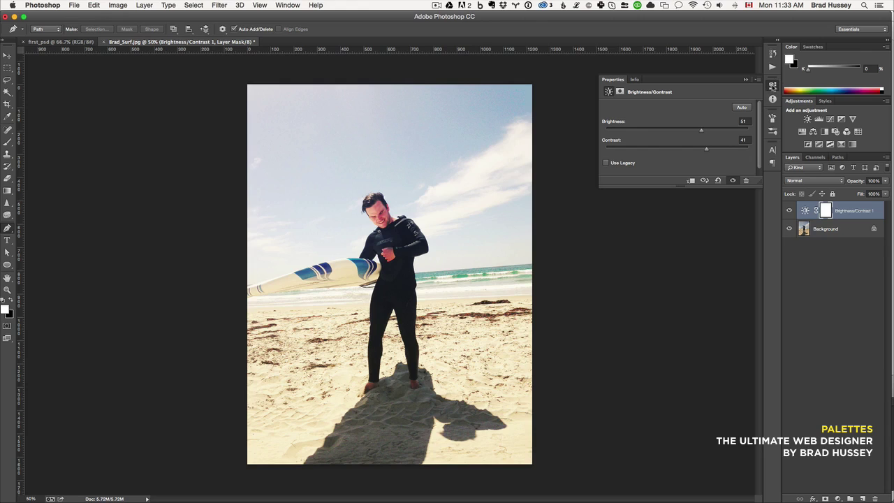
Expand the docked palettes for a look, collapse them again, and reopen the Brightness/Contrast properties
left_click(776, 40)
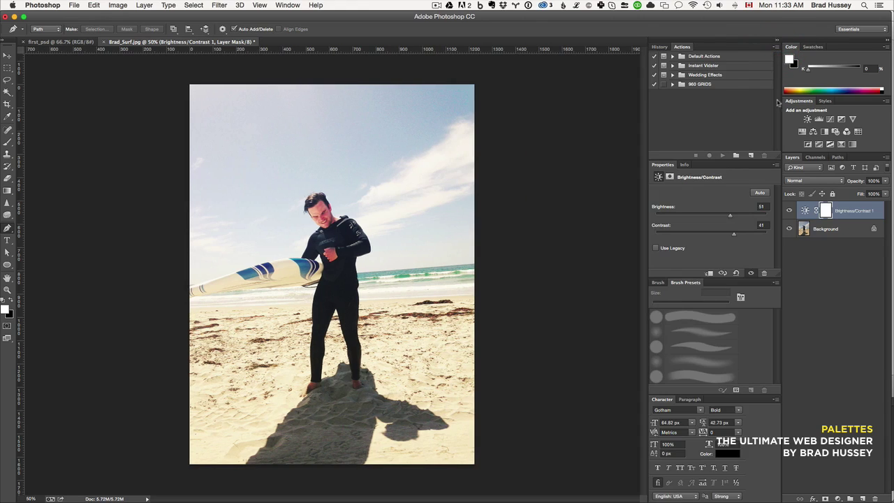
left_click(776, 42)
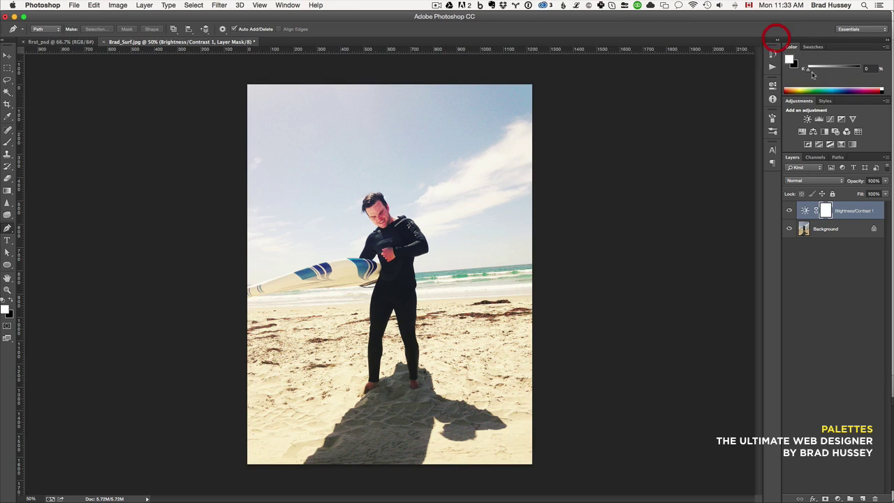
left_click(773, 86)
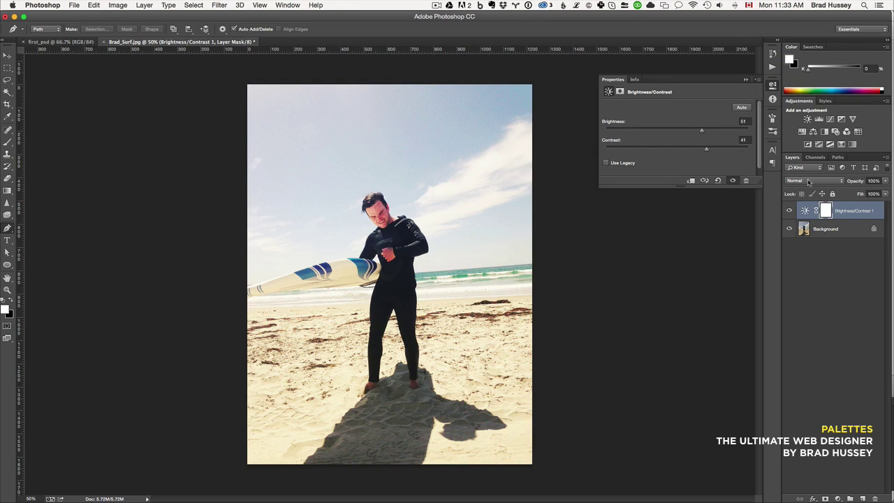
Compare the photo with and without the Brightness/Contrast layer by toggling its visibility, and close its properties
left_click(825, 230)
left_click(846, 210)
left_click(788, 211)
left_click(788, 211)
left_click(788, 211)
left_click(789, 211)
left_click(773, 86)
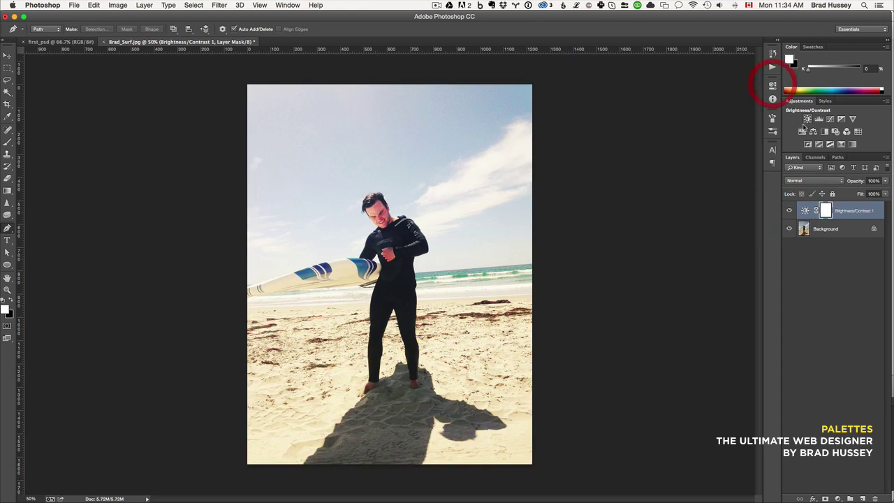
Add a Levels adjustment layer, moving the black and white input points slightly inward and shifting the midtones slightly toward the shadows
left_click(819, 120)
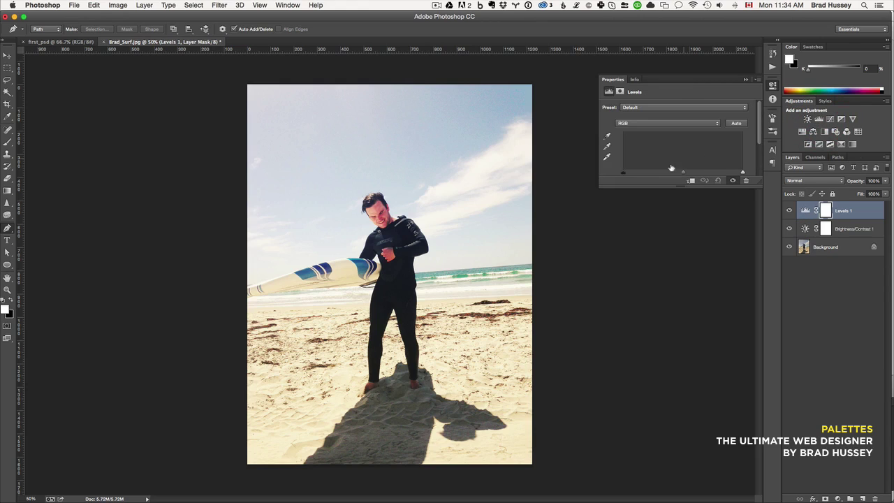
left_click_drag(626, 174, 632, 173)
left_click_drag(742, 172, 740, 172)
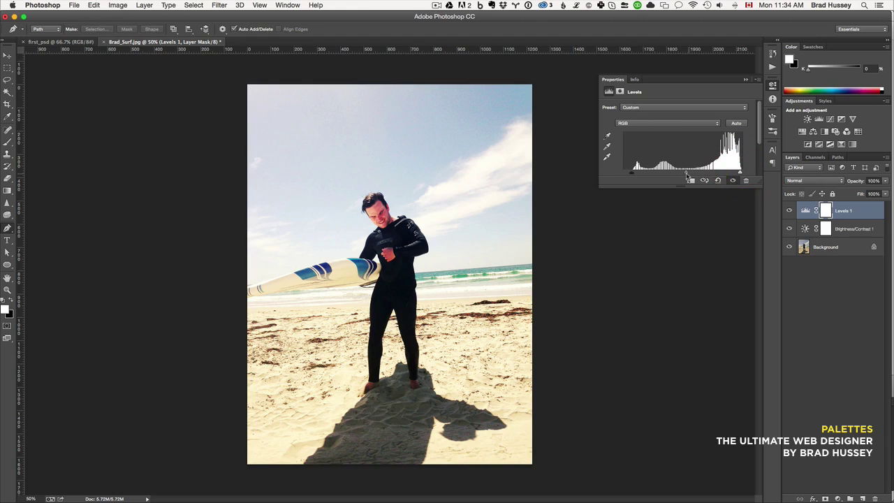
mouse_move(685, 173)
left_mouse_down()
mouse_move(697, 173)
mouse_move(682, 175)
left_mouse_up()
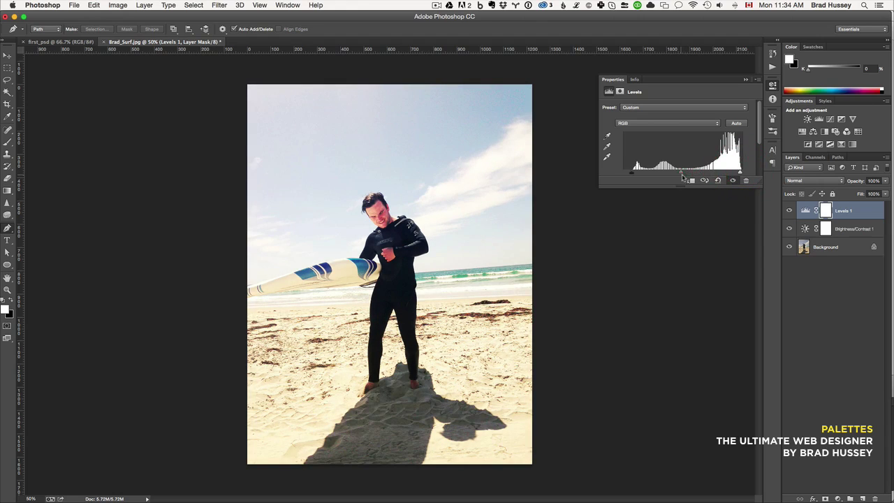
Close the Levels properties and compare the photo with and without the Levels adjustment
left_click(772, 85)
left_click(788, 211)
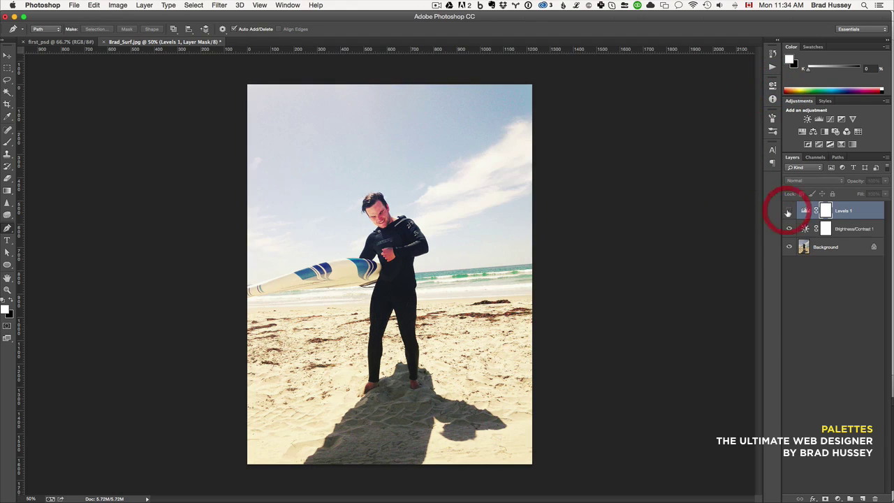
left_click(788, 211)
Delete the Levels and Brightness/Contrast adjustment layers, leaving only the Background layer
left_click(861, 217)
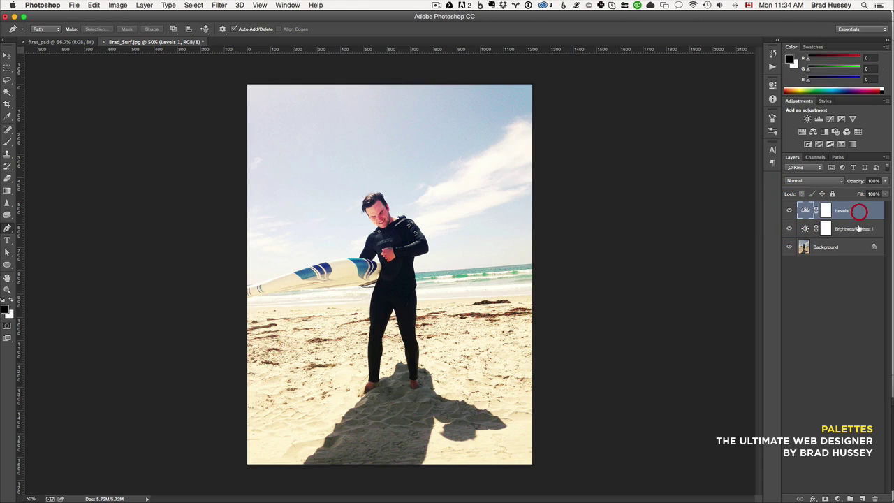
left_click(859, 227)
left_click(860, 215)
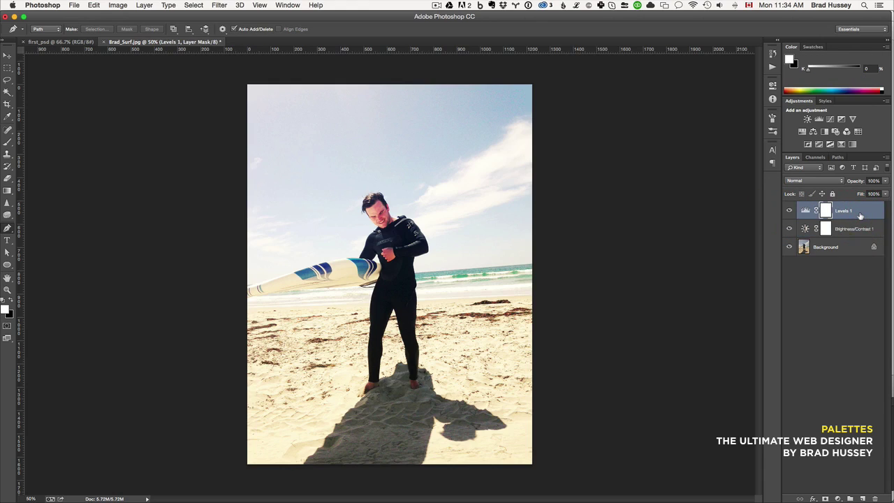
key("Delete")
key("Delete")
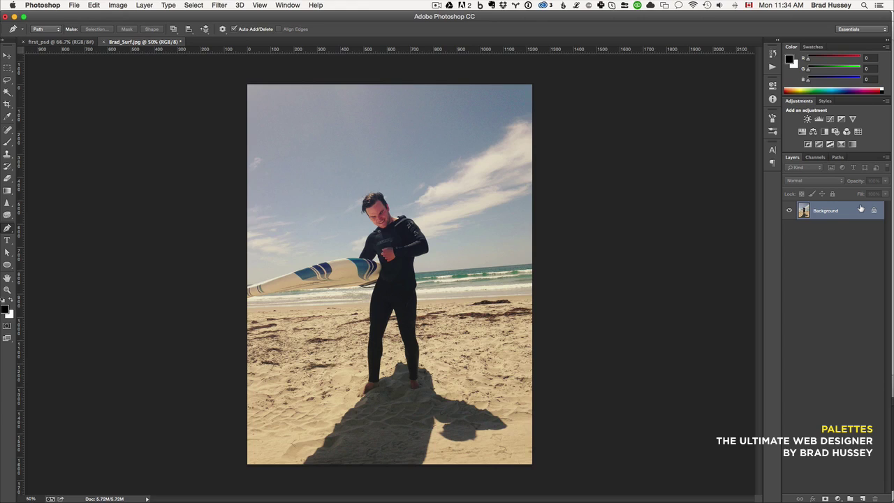
Set the foreground color to a dark red with RGB 182, 13, 13
left_click(792, 61)
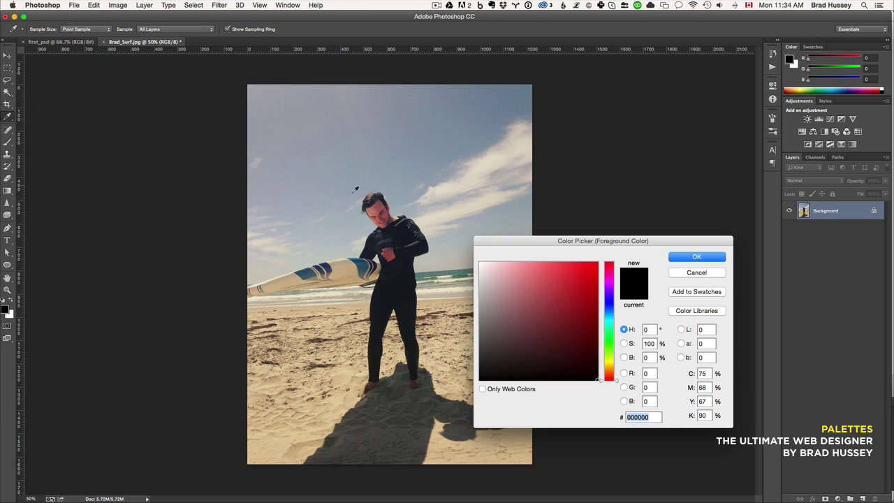
left_click_drag(615, 242, 599, 209)
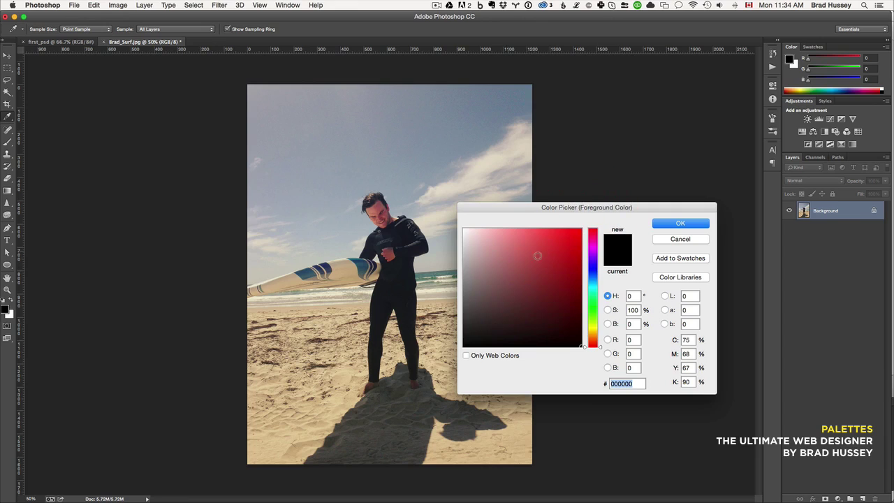
left_click(683, 222)
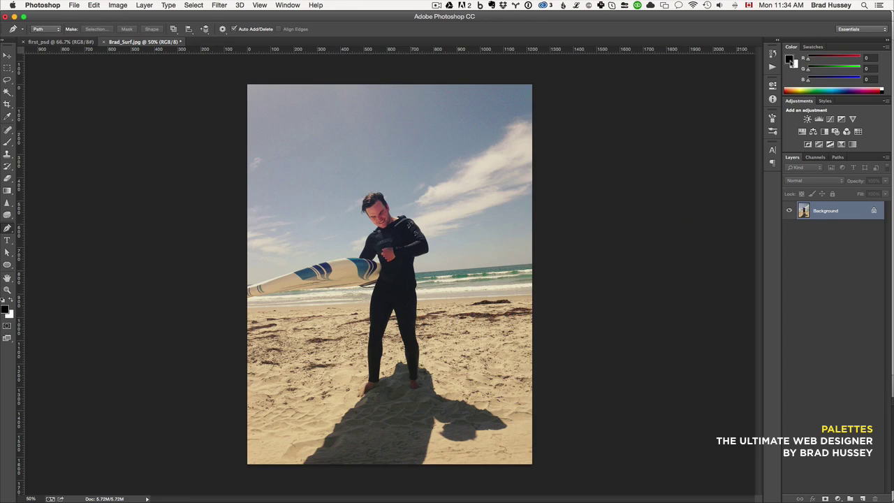
left_click(792, 61)
left_click(567, 262)
left_click(574, 262)
left_click(678, 223)
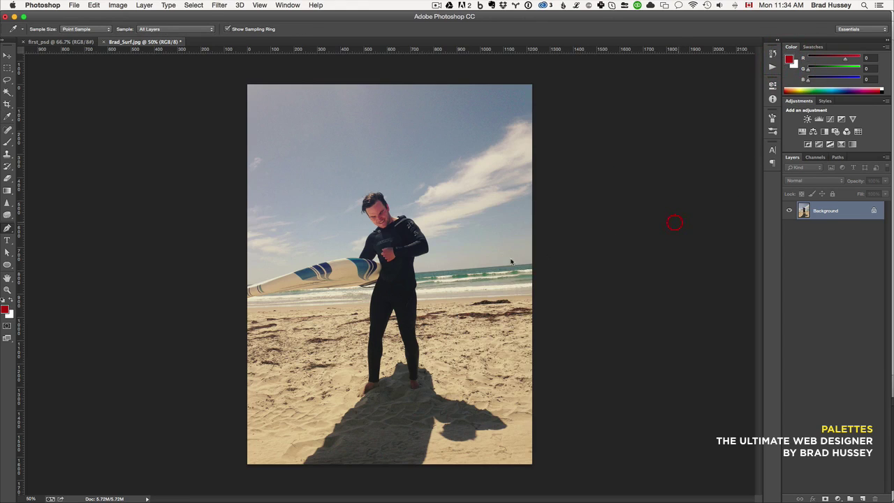
key("p")
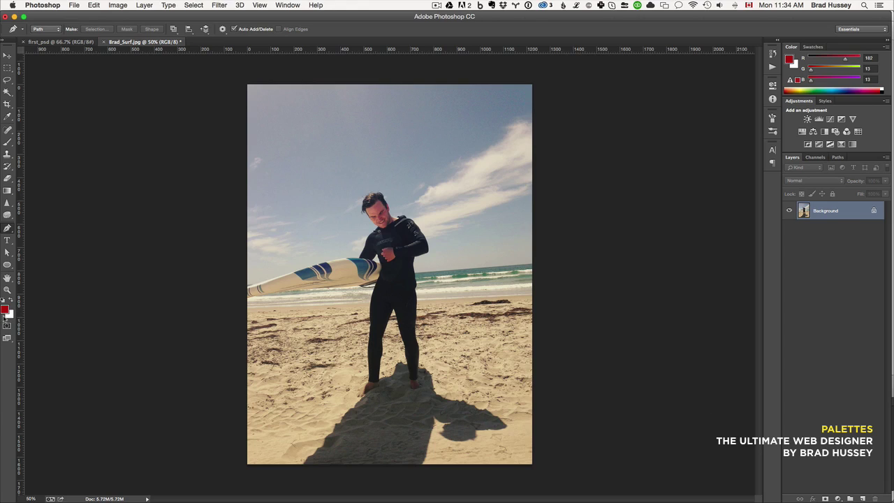
Set the background color to a near-black with RGB 42, 32, 32
left_click(795, 67)
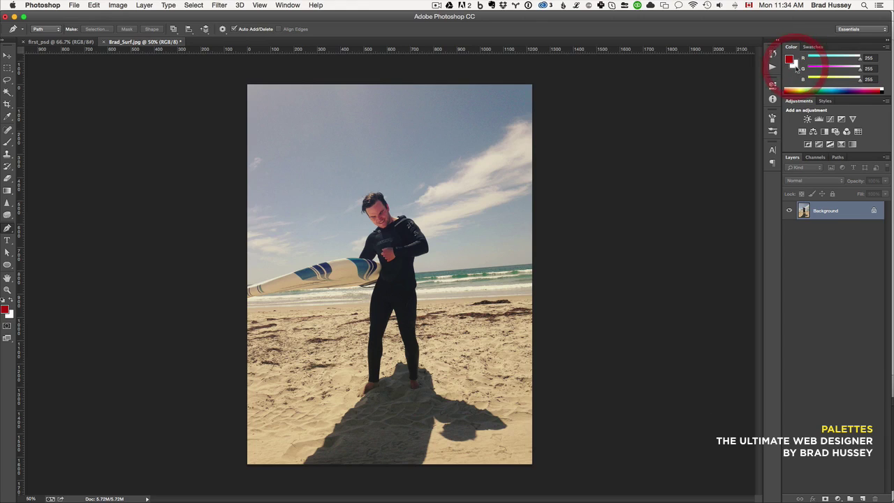
left_click(797, 64)
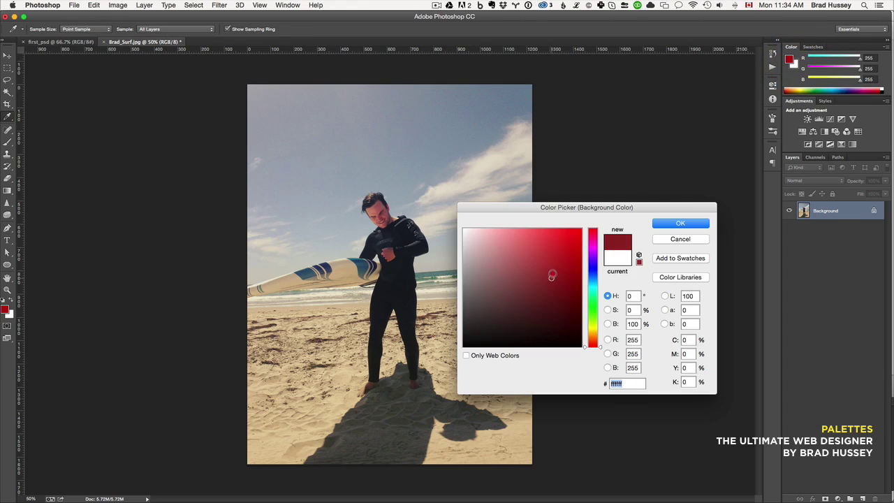
left_click_drag(551, 271, 491, 327)
left_click(704, 225)
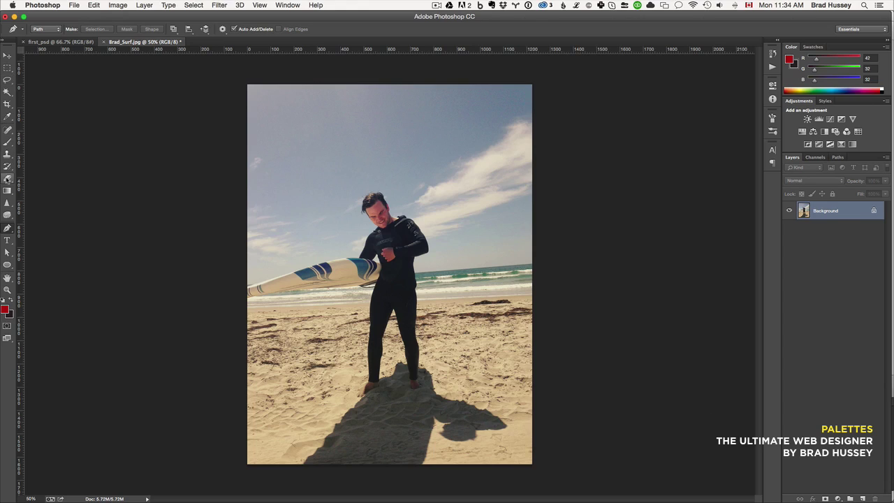
Paint a wavy dark red stroke across the upper part of the sky with the 24 px Brush tool
left_click(8, 141)
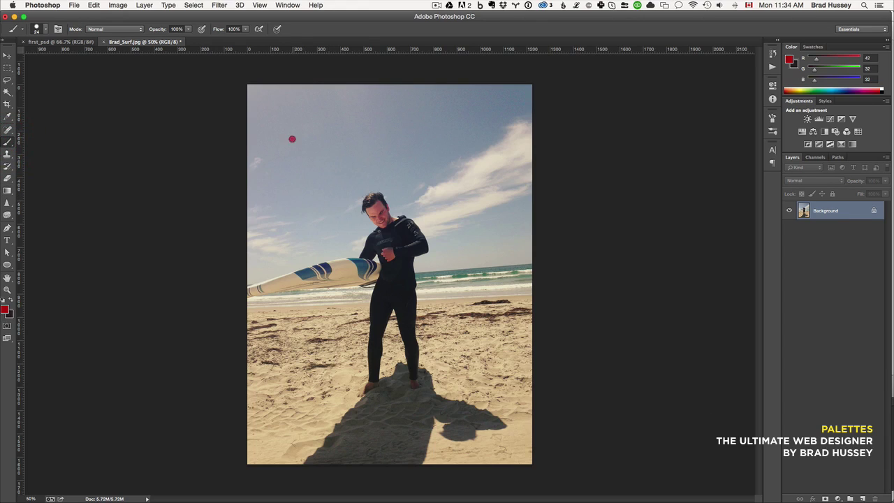
mouse_move(292, 139)
left_mouse_down()
mouse_move(313, 147)
mouse_move(323, 128)
mouse_move(343, 146)
mouse_move(361, 131)
mouse_move(373, 159)
left_mouse_up()
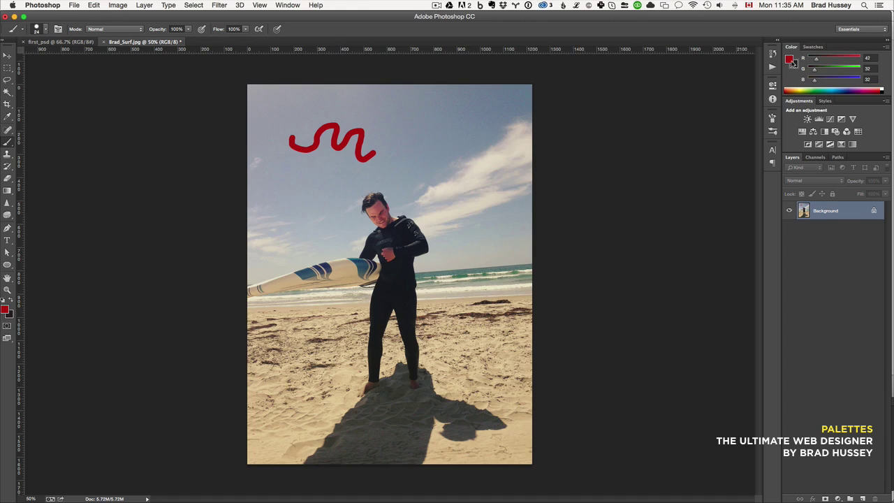
Change the foreground color to a tan with RGB 182, 153, 121 using the color sliders
left_click(789, 59)
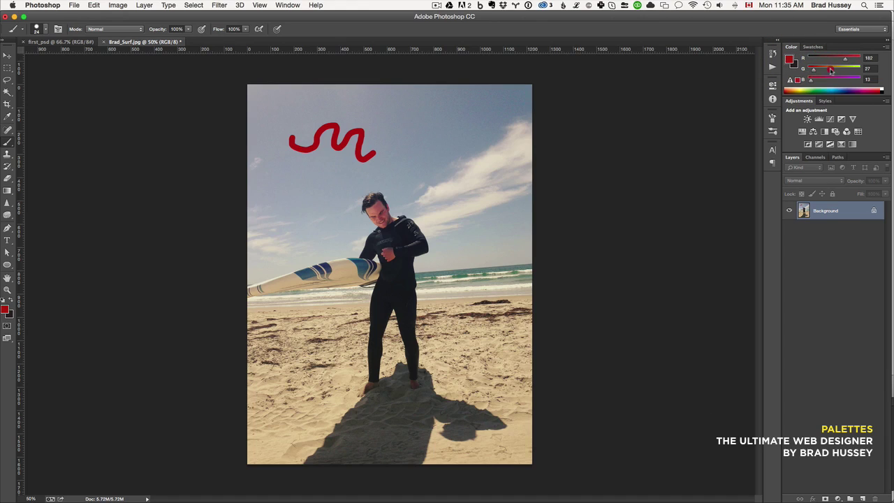
mouse_move(830, 71)
left_mouse_down()
mouse_move(838, 70)
mouse_move(832, 80)
left_mouse_up()
left_click(870, 58)
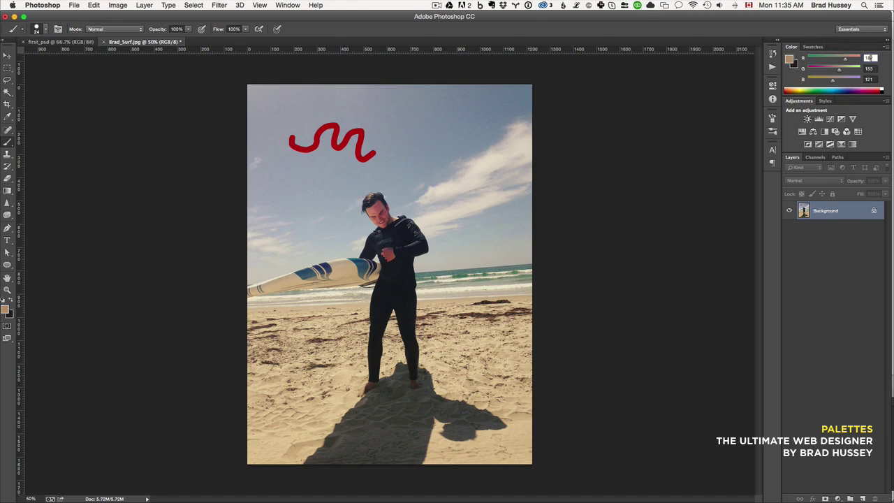
Paint a short tan stroke in the sky beside the red one, and undo both brush strokes
left_click_drag(417, 148, 430, 166)
key("super+alt+z")
key("super+alt+z")
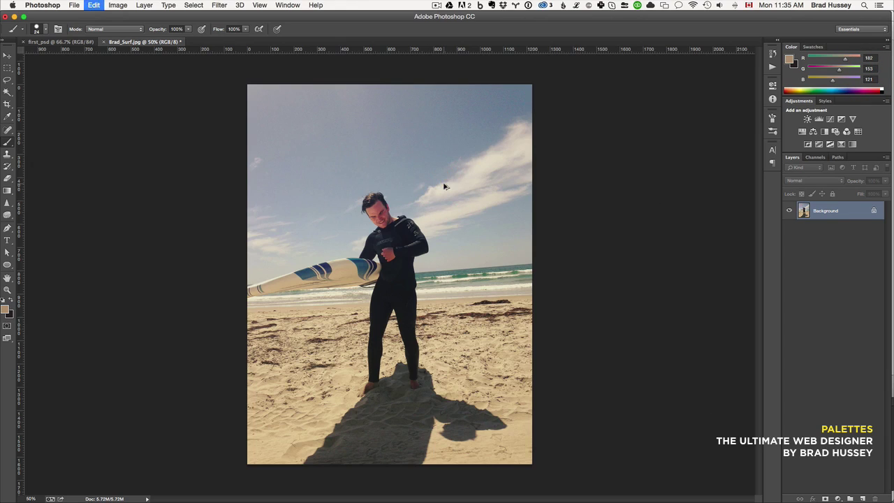
Try several preset swatches as the foreground color, finishing with bright red
left_click(817, 47)
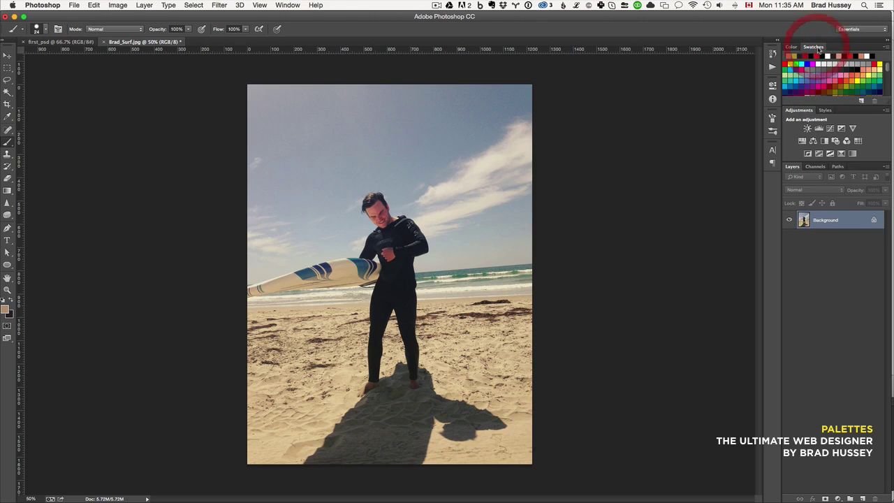
left_click(826, 76)
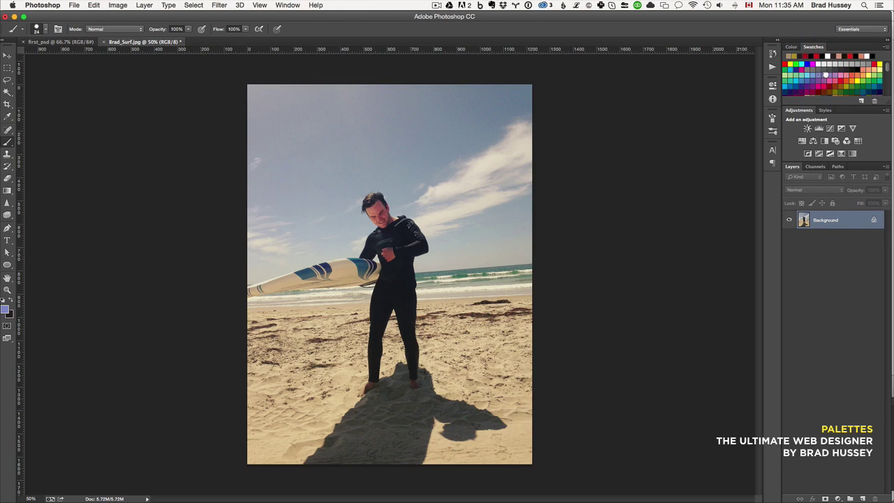
left_click(796, 64)
left_click(786, 64)
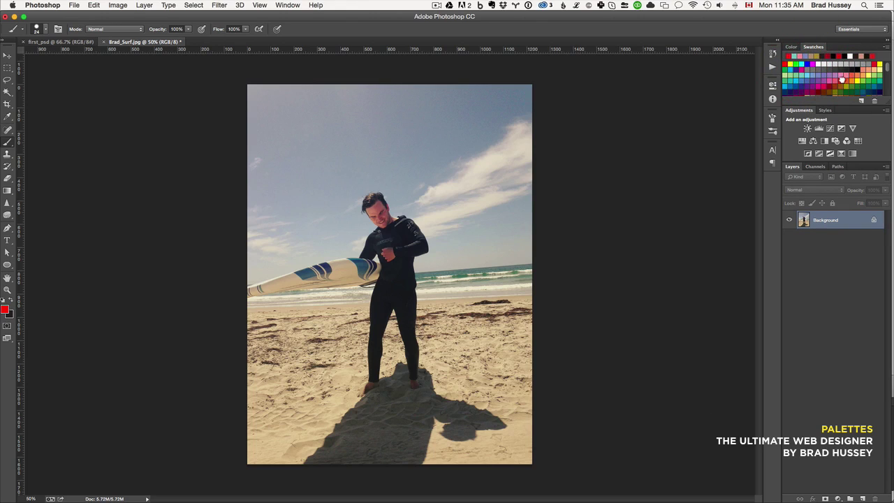
Pick a green swatch with RGB 89, 133, 39 as the foreground color and return to the color sliders
left_click(792, 55)
left_click(794, 47)
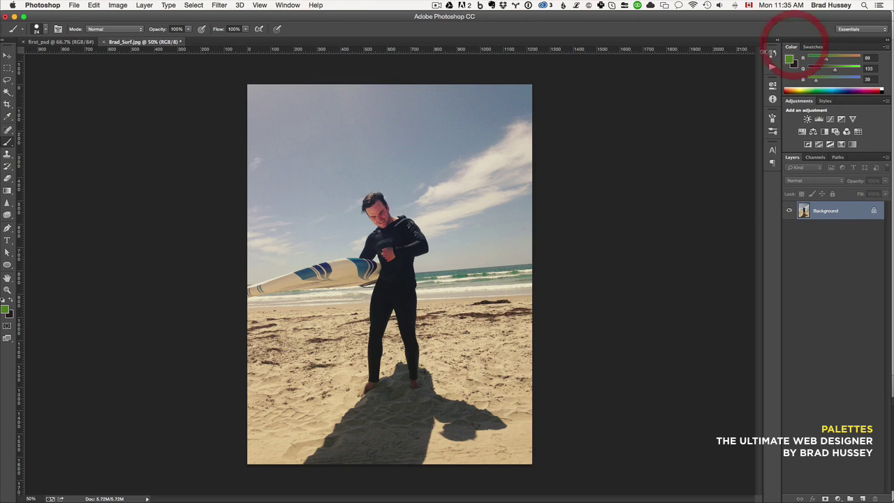
View the available action sets and the document's history list from its earliest states
left_click(772, 53)
left_click(699, 47)
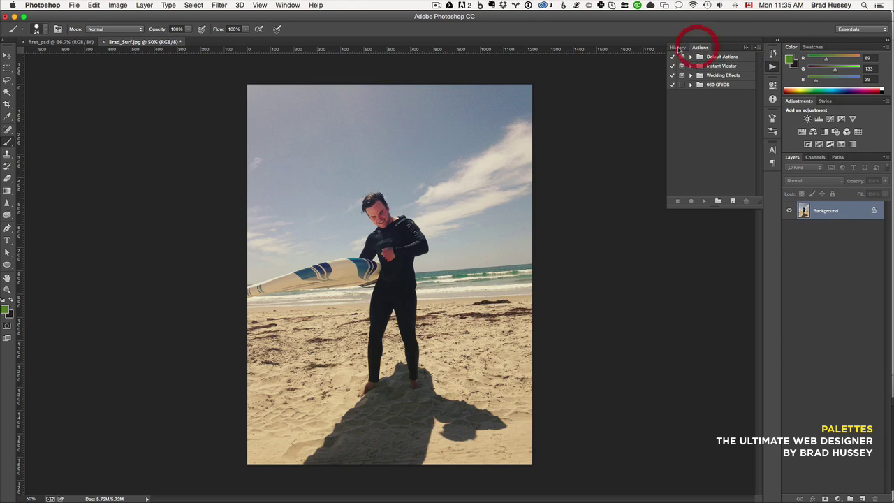
left_click(677, 47)
scroll(716, 87, "up", 3)
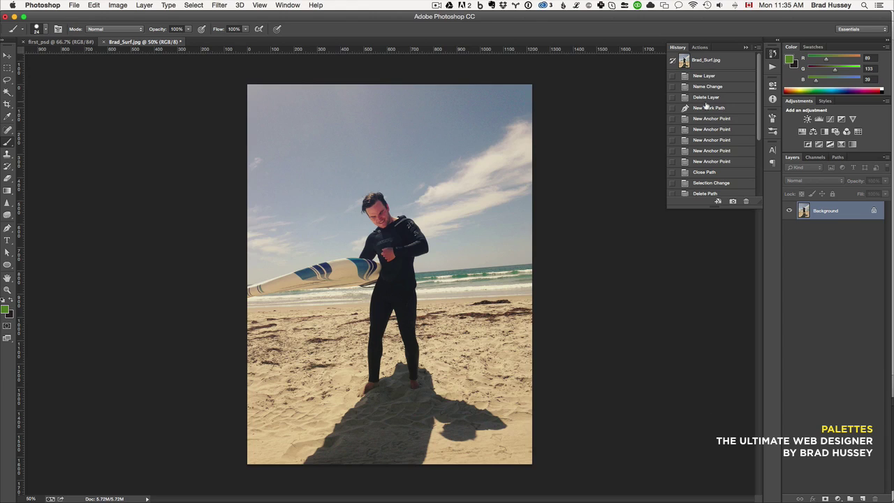
Jump among recorded history states, from the path's anchor points back to the name change and forward to the latest ones
left_click(719, 119)
left_click(718, 130)
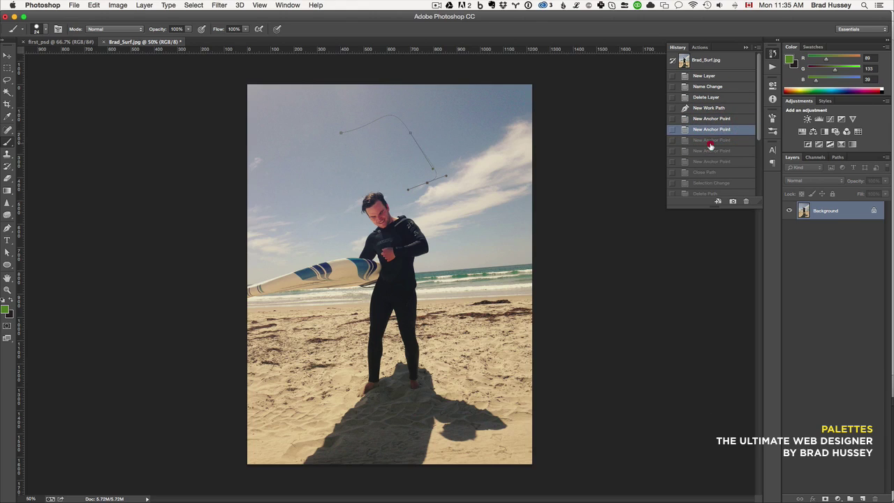
left_click(718, 140)
left_click(708, 97)
left_click(706, 86)
scroll(722, 118, "down", 5)
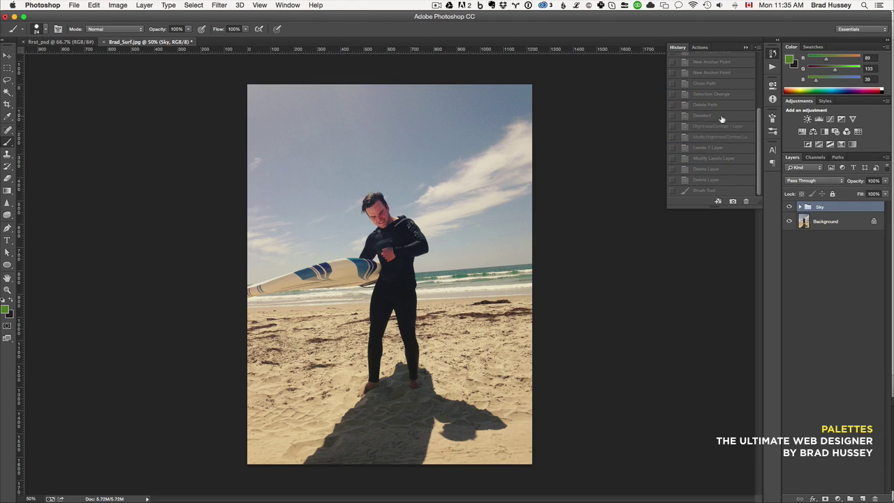
left_click(714, 190)
scroll(717, 141, "up", 5)
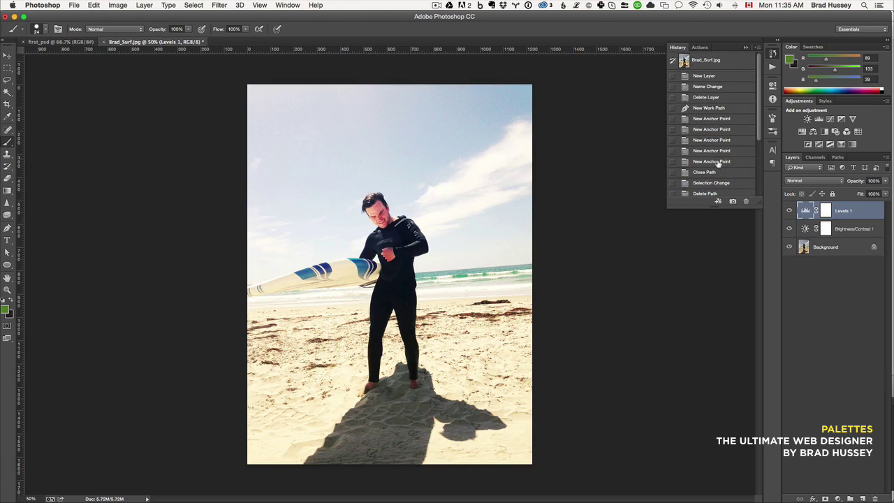
Step back through the path's anchor point states to the New Layer history state
left_click(717, 162)
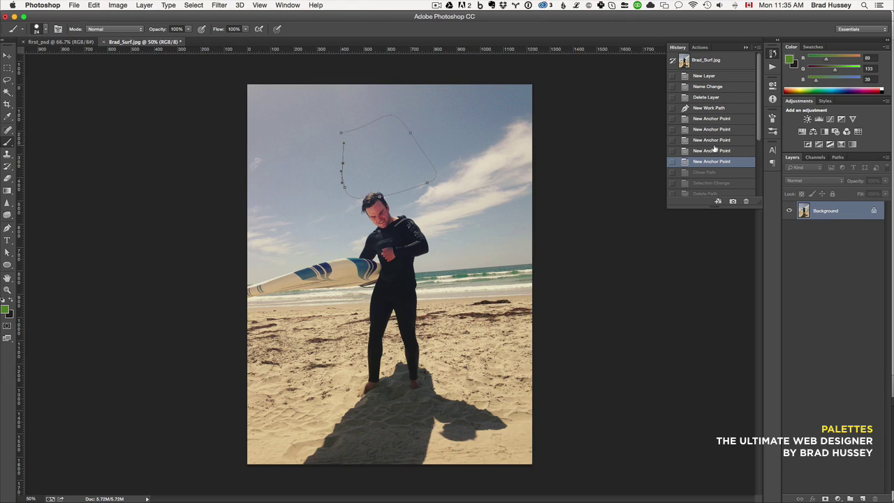
left_click(712, 130)
left_click(708, 108)
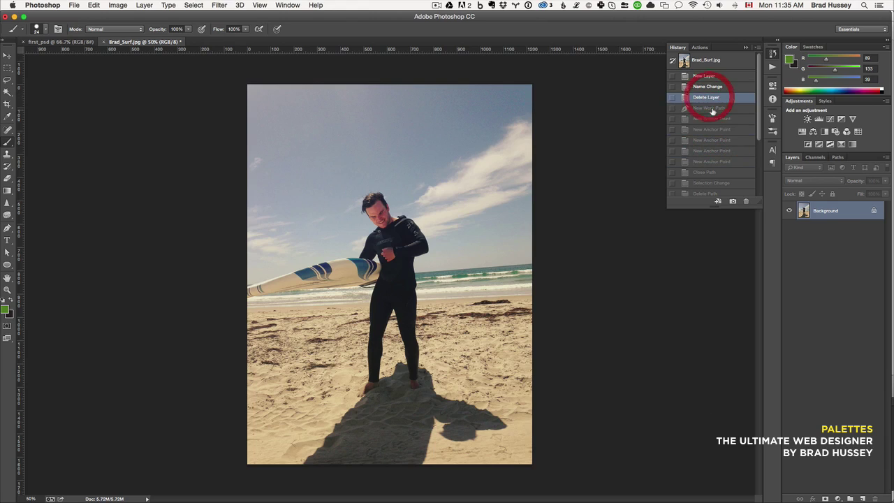
left_click(704, 76)
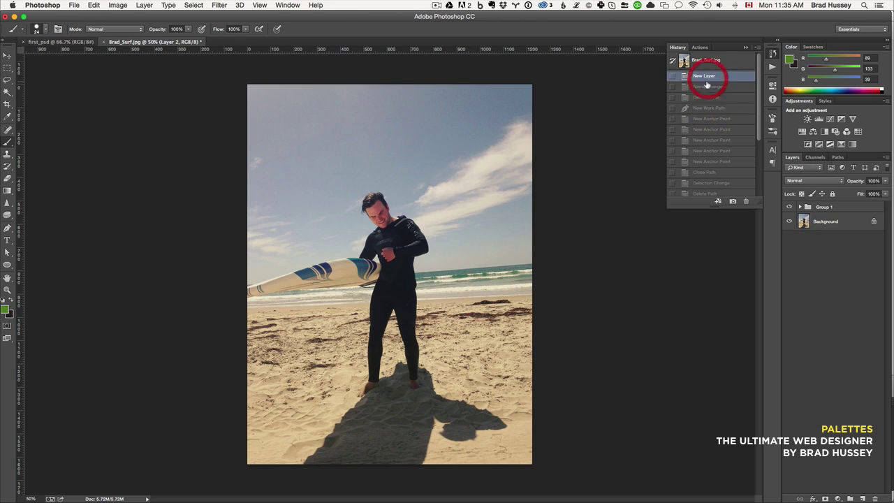
Play the Stinson action from the Instant Vidster set on the photo
left_click(702, 48)
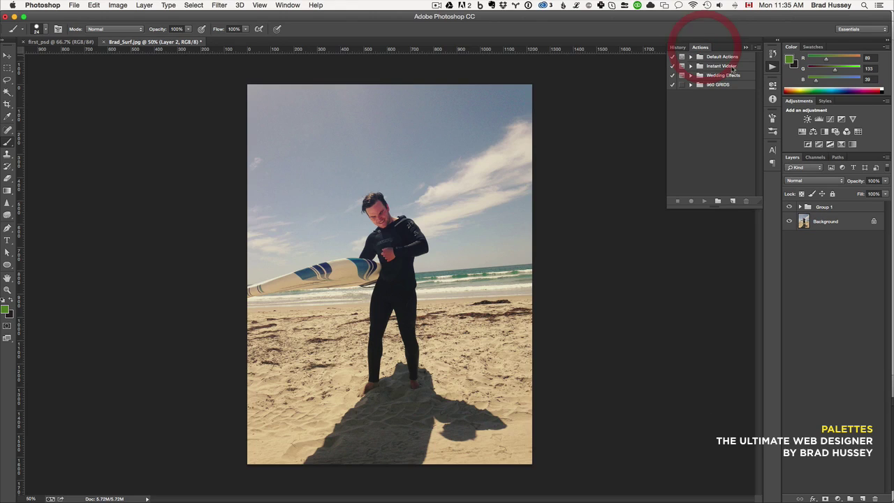
left_click(710, 67)
left_click(690, 65)
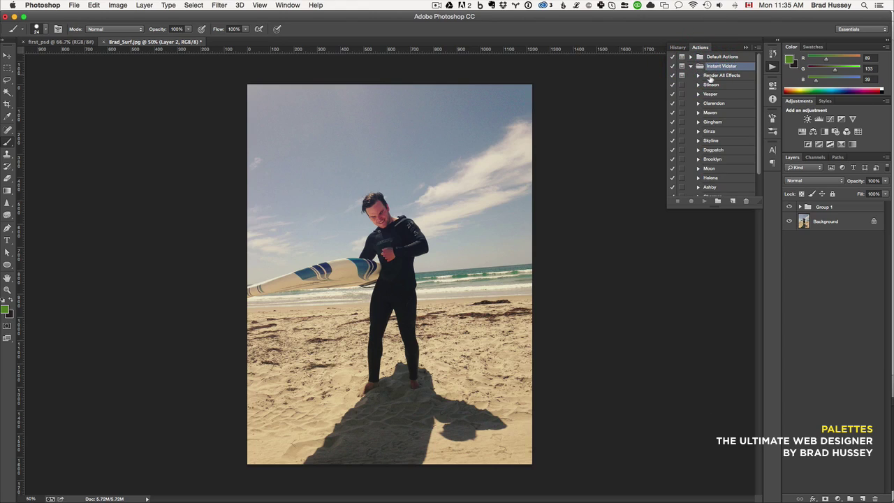
left_click(714, 86)
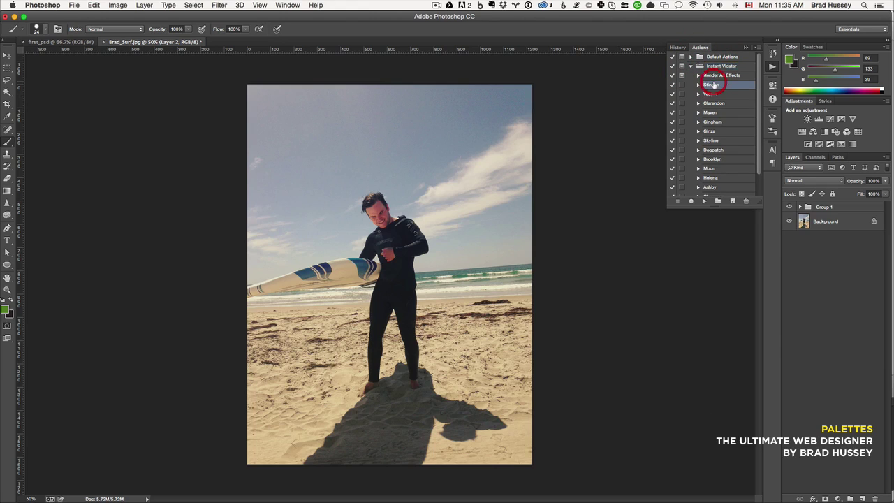
left_click(704, 201)
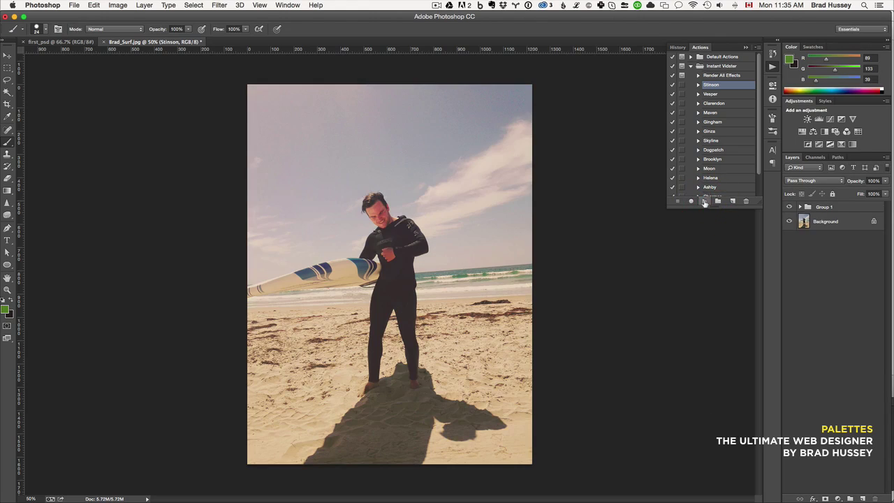
Collapse the Instant Vidster action set and delete the Group 1 layer group
left_click(771, 66)
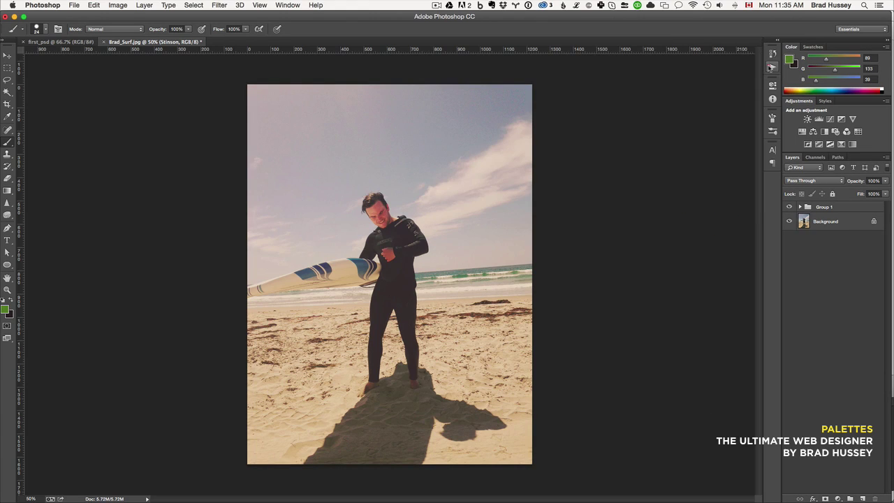
left_click(772, 66)
left_click(690, 66)
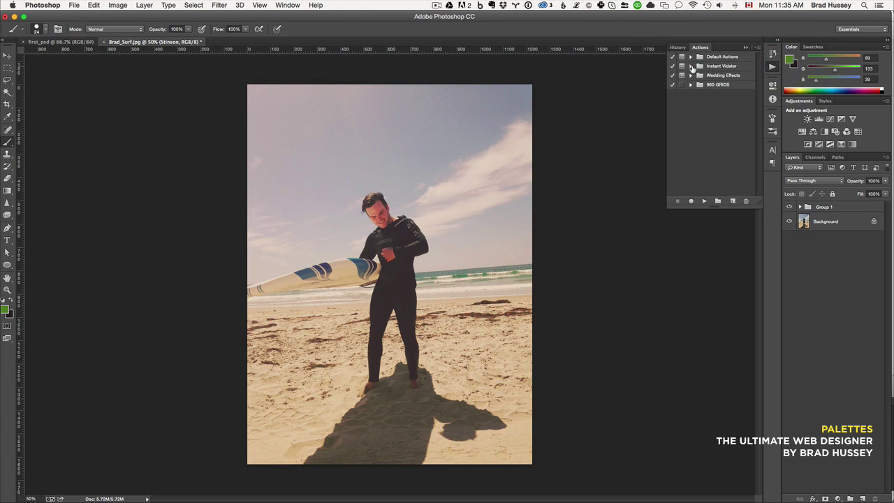
left_click(819, 297)
left_click(827, 208)
key("Delete")
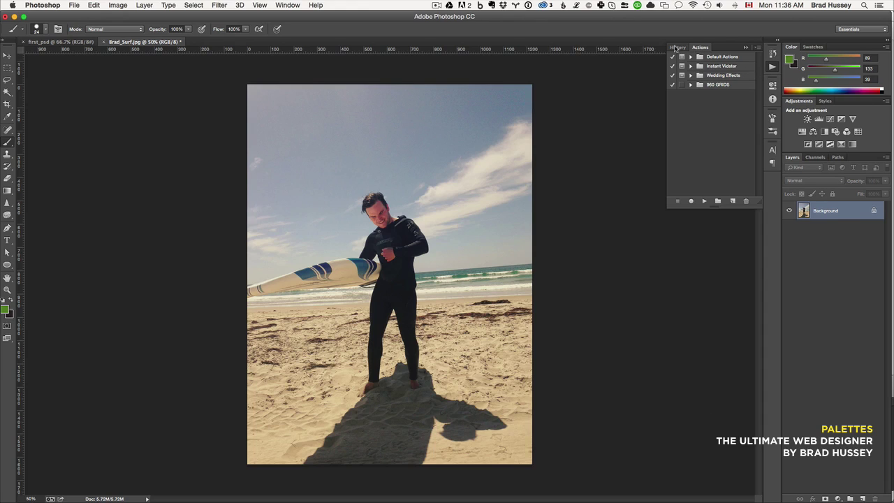
Revisit the History and Actions palettes, and view the Properties palette for the background layer
left_click(677, 48)
left_click(772, 53)
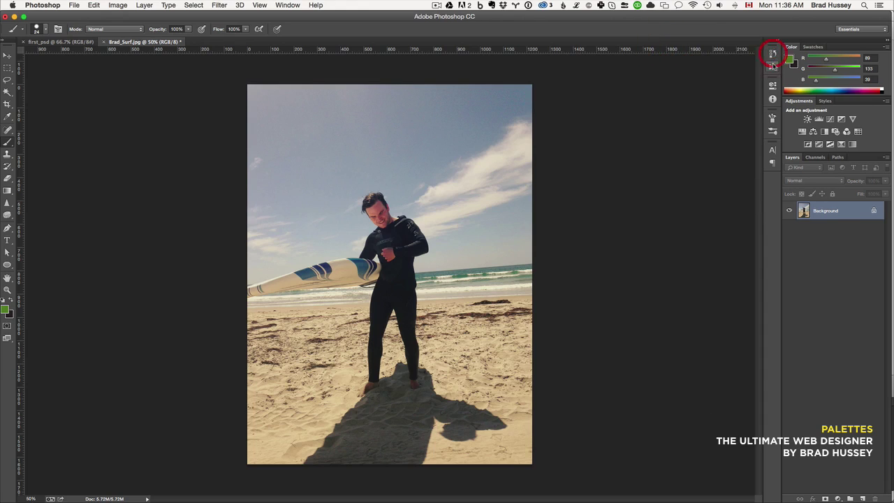
left_click(772, 67)
left_click(772, 85)
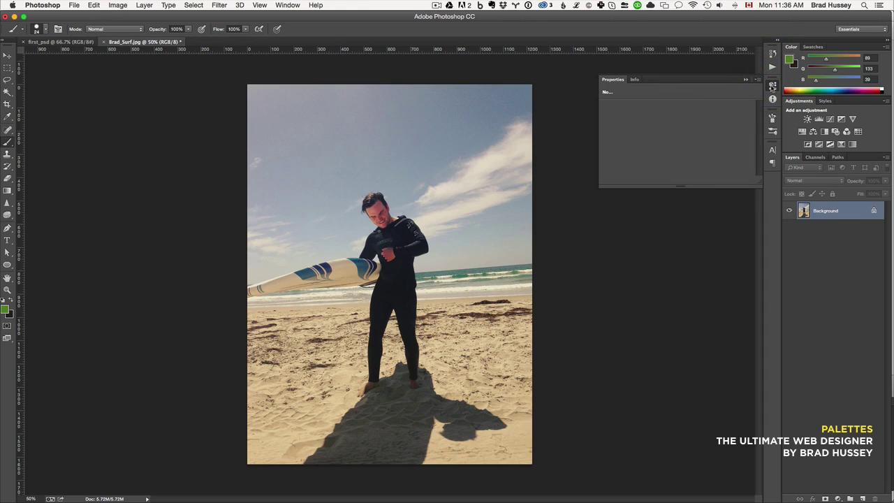
Show the Info readouts and draw a square marquee selection about 229 by 229 px in the sky
left_click(772, 98)
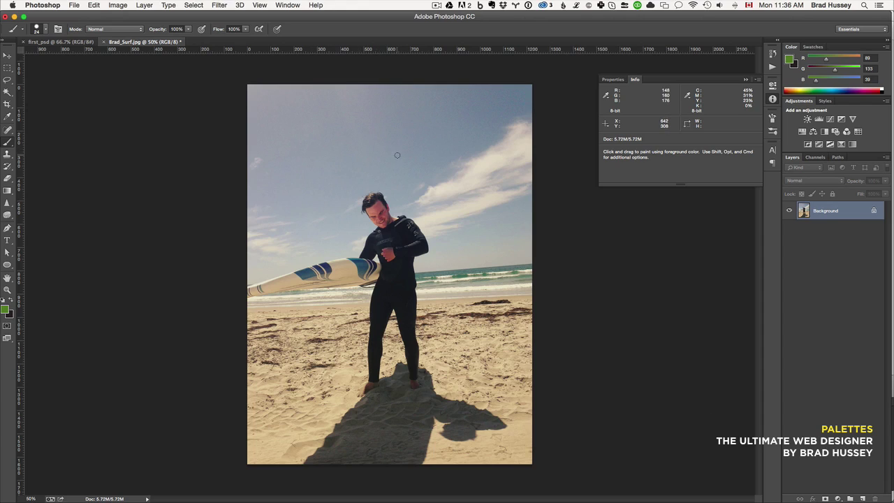
key("m")
mouse_move(295, 134)
left_mouse_down()
mouse_move(428, 224)
mouse_move(349, 144)
mouse_move(391, 171)
mouse_move(388, 185)
left_mouse_up()
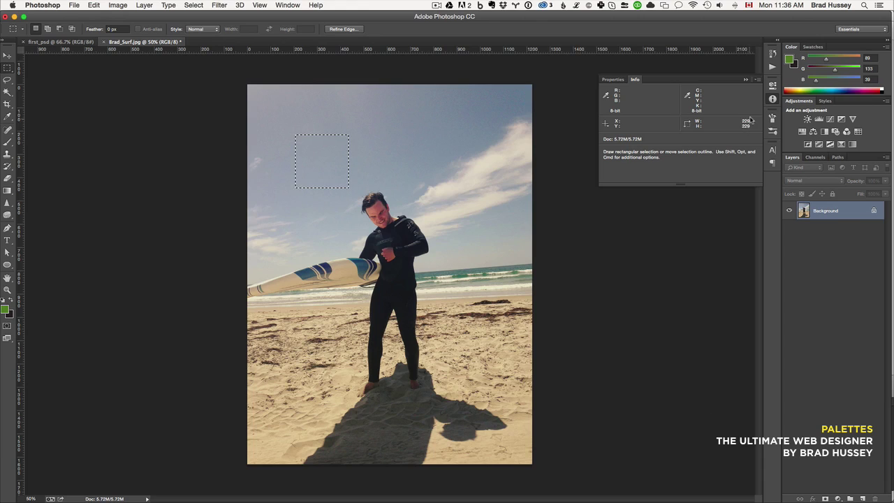
Show the brush settings and activate the Brush tool so its tip options can be edited
left_click(772, 117)
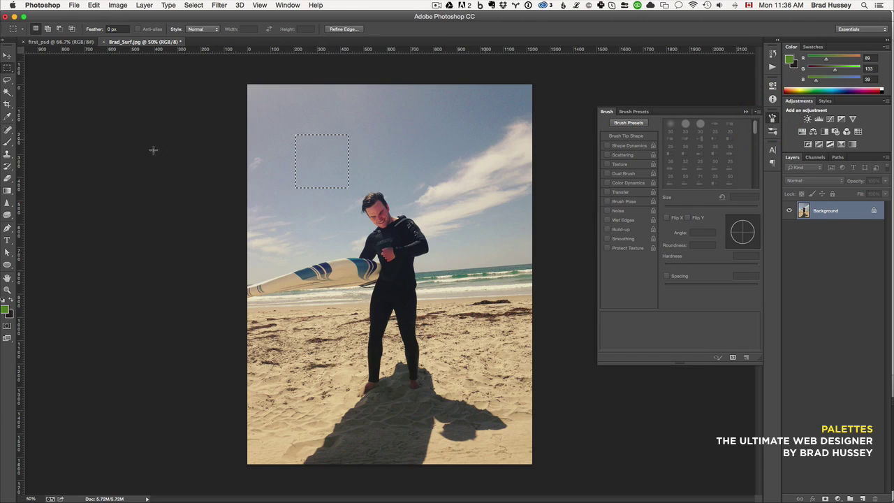
left_click(7, 227)
left_click(7, 141)
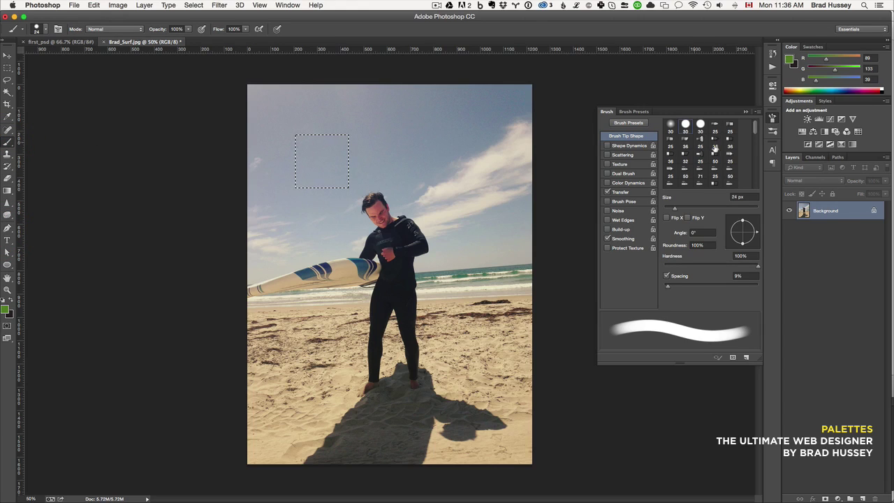
Try several bristle brush tips, finishing with the 25 px Flat Fan tip
left_click(700, 139)
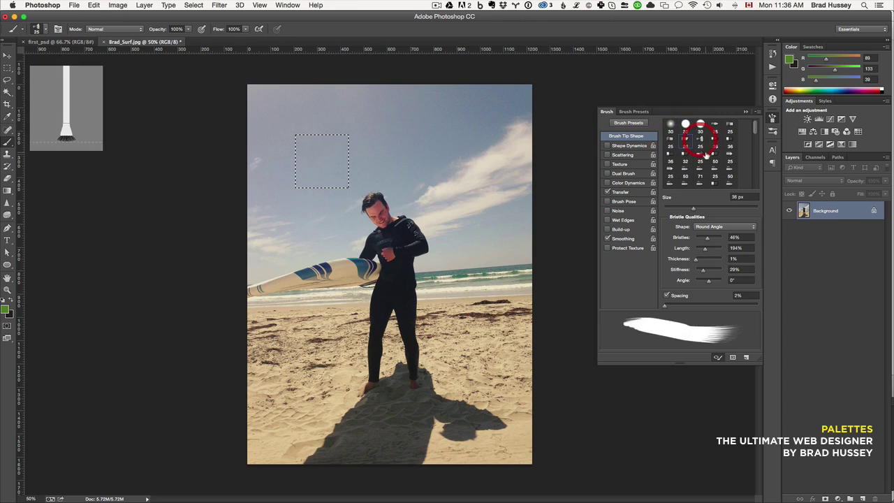
left_click(685, 139)
left_click(714, 139)
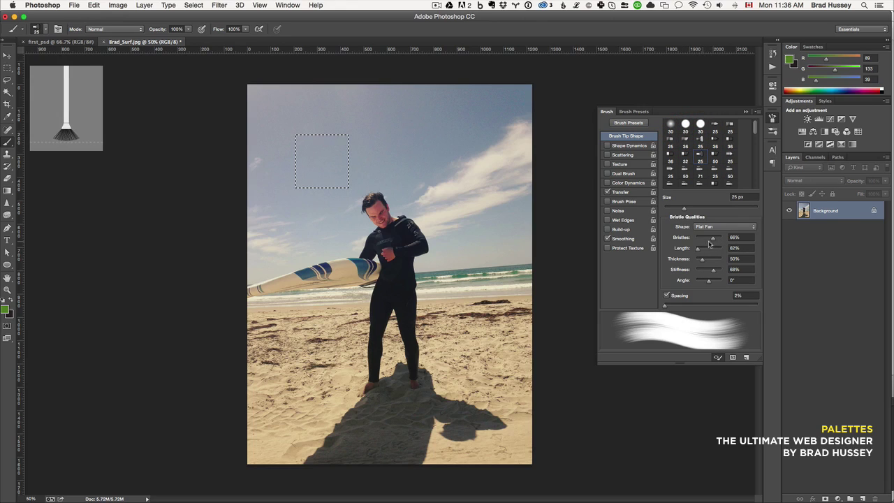
Set the Flat Fan bristles to 203% length, 22% thickness, 43% stiffness and a 32° angle, and view the other bristle shapes
mouse_move(697, 249)
left_mouse_down()
mouse_move(710, 260)
mouse_move(696, 260)
mouse_move(694, 270)
mouse_move(711, 280)
left_mouse_up()
left_click(712, 227)
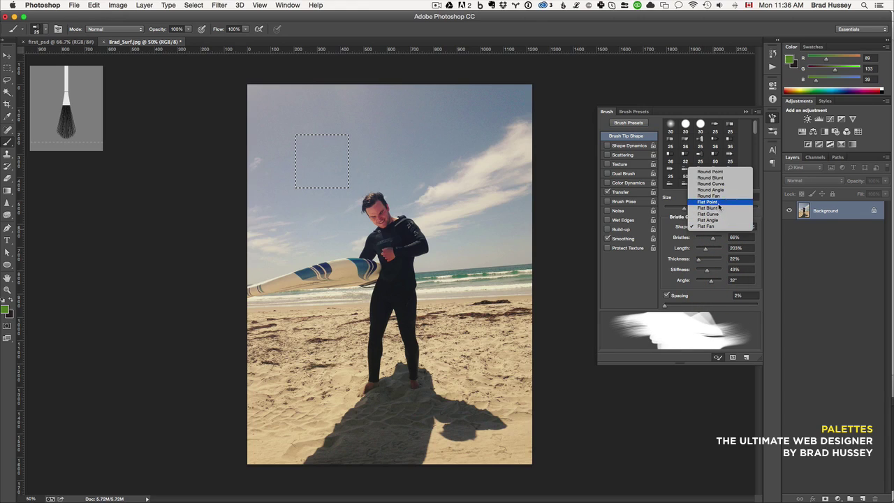
left_click(685, 233)
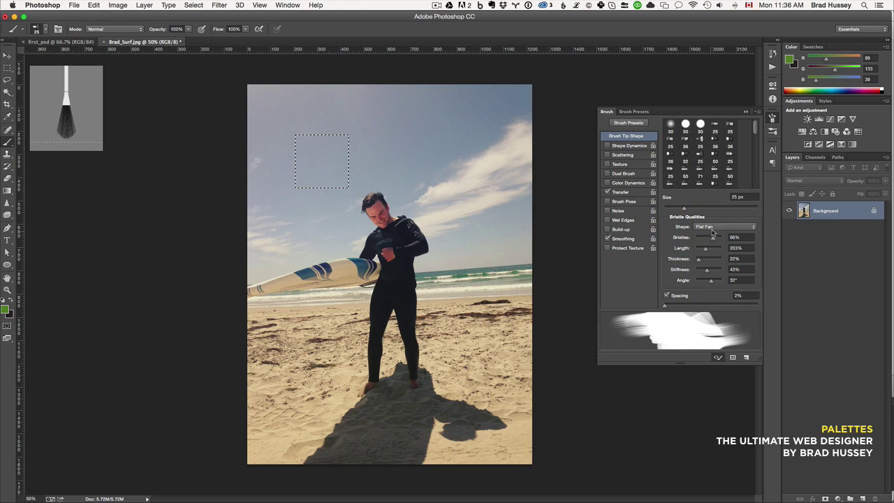
Try Scattering, Shape Dynamics and Color Dynamics on the brush, and turn them off again
left_click(618, 154)
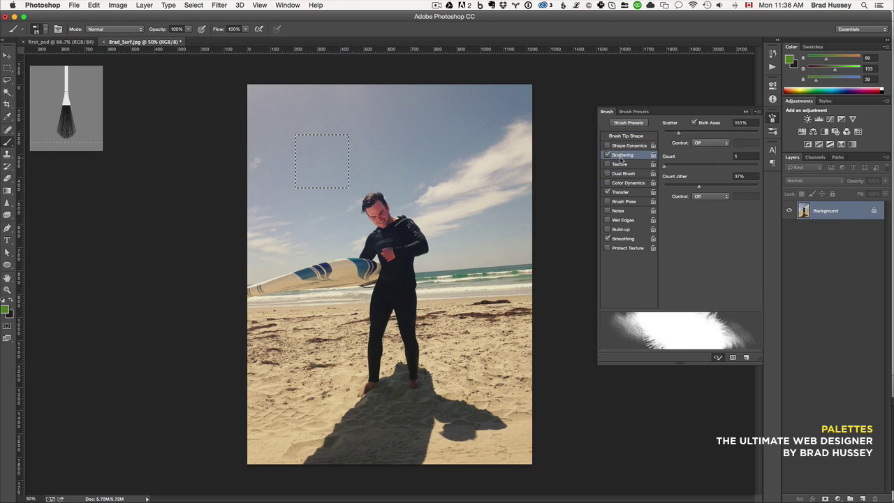
left_click(607, 155)
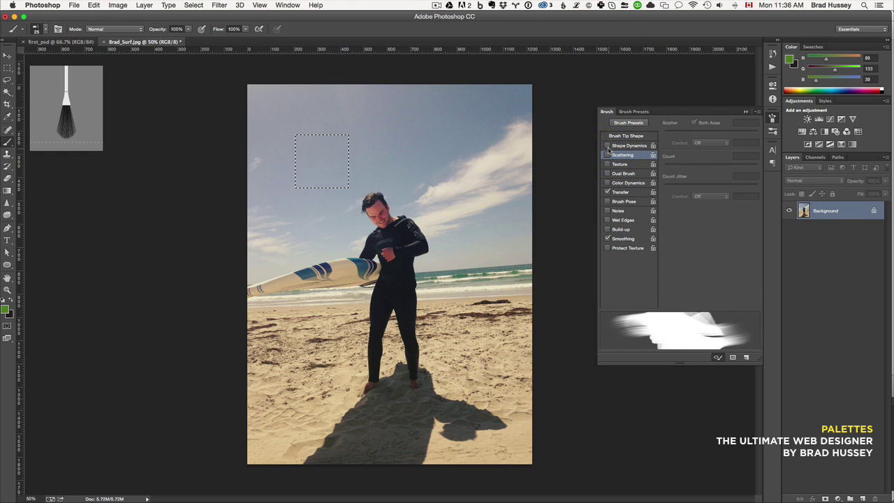
left_click(607, 146)
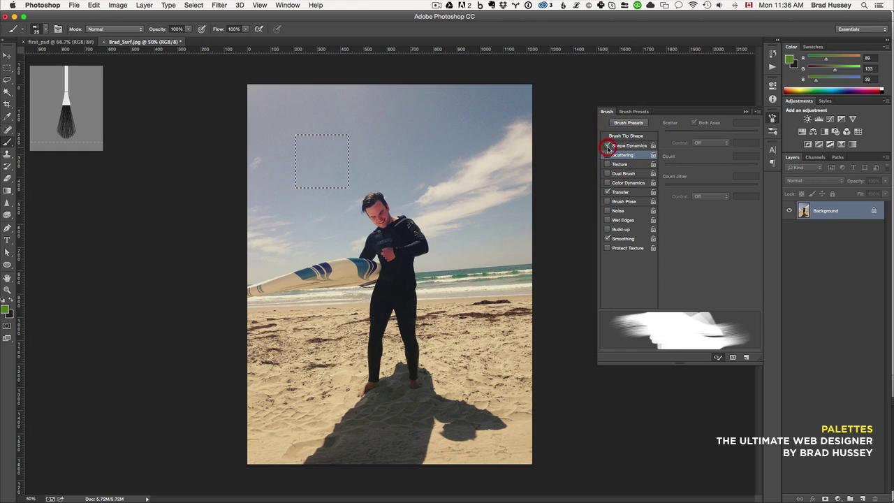
left_click(606, 191)
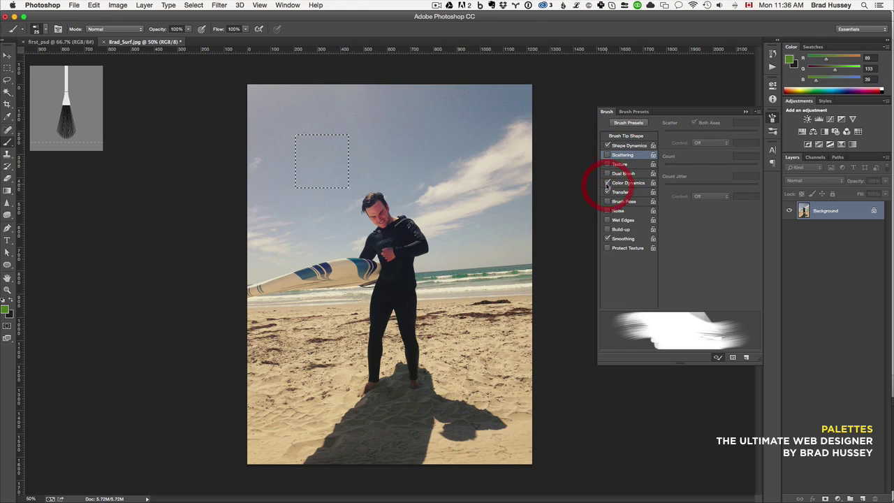
left_click(607, 145)
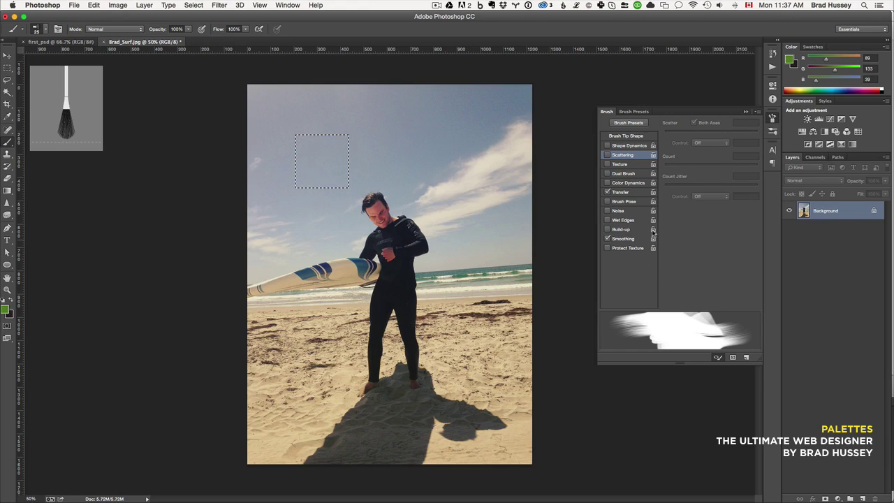
Try several brush presets at 25 px, finishing with the first hard round preset in the list
left_click(772, 118)
left_click(772, 130)
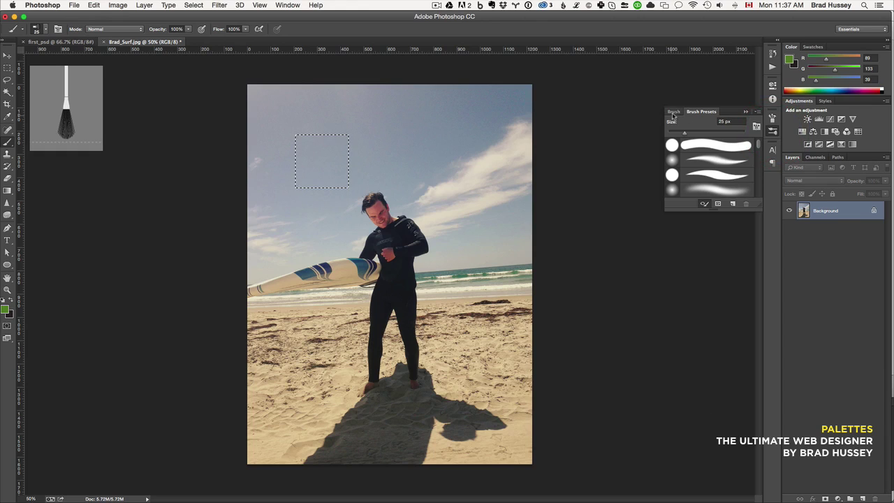
left_click(670, 159)
left_click(671, 176)
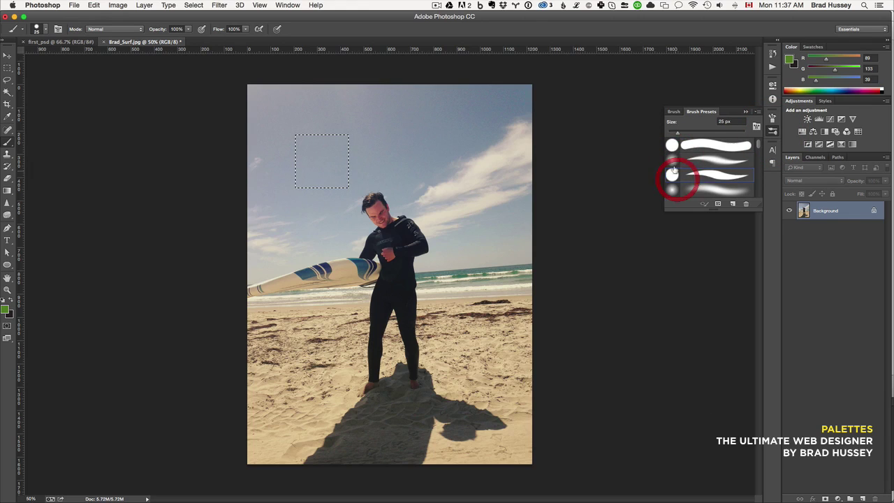
left_click(672, 144)
left_click(772, 130)
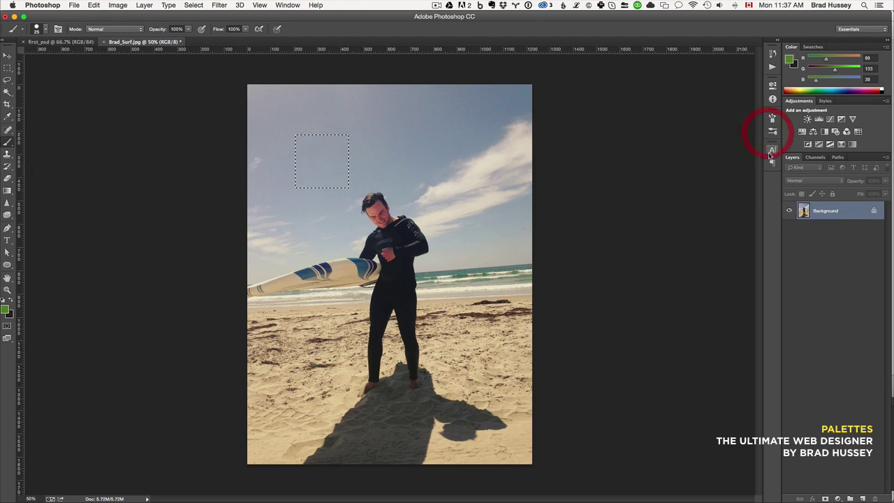
View the character formatting options and the paragraph formatting options
left_click(772, 150)
left_click(772, 162)
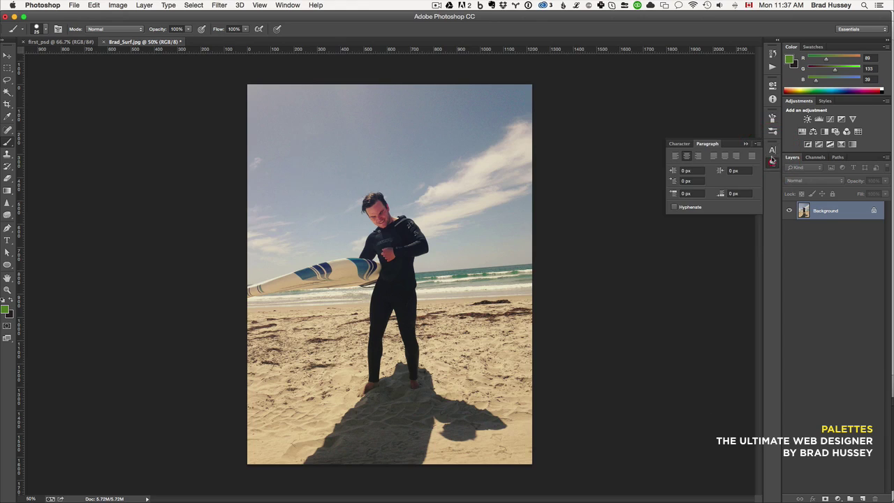
Clear the selection, add a text layer with the surfer's first name followed by "Surfing", and position it in the sky above his head
left_click(772, 151)
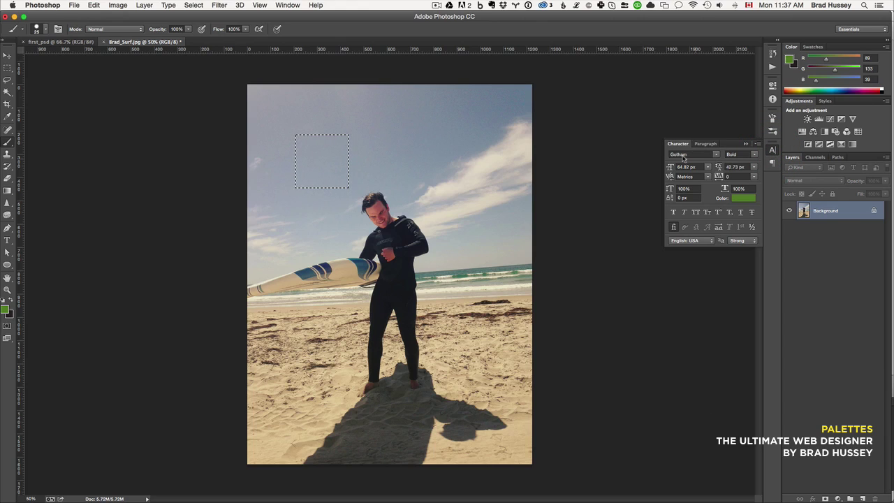
key("super+d")
left_click(7, 240)
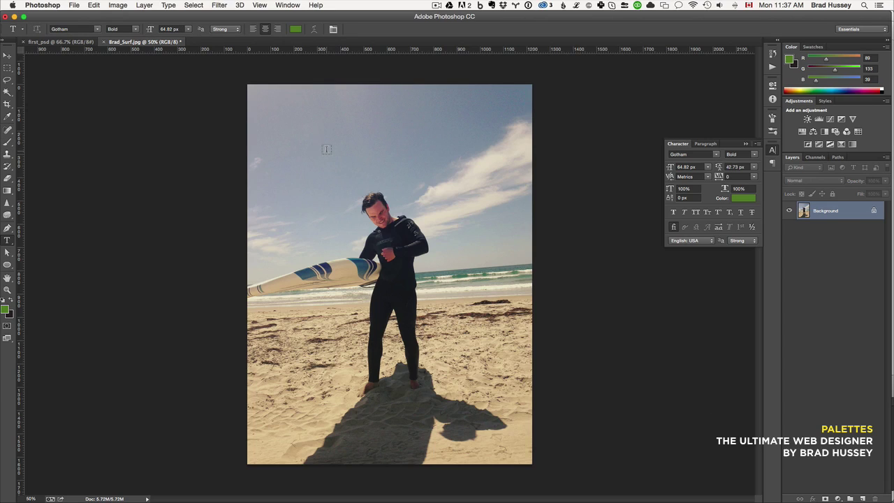
left_click(297, 128)
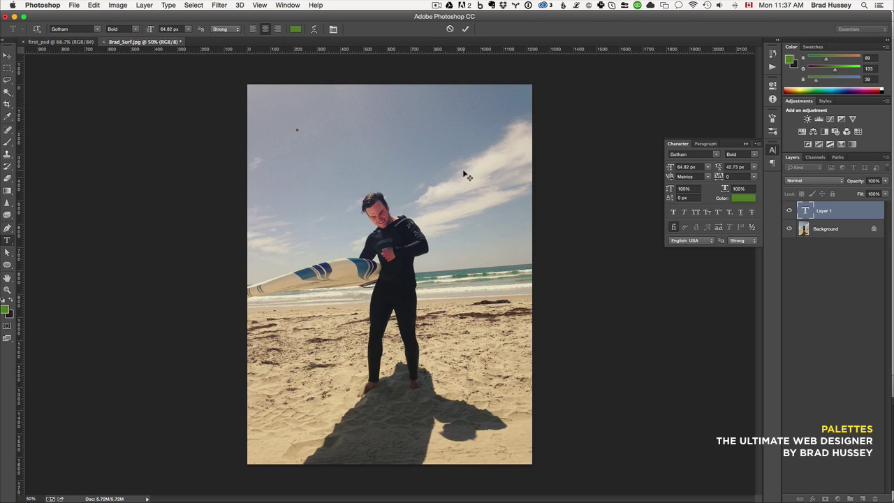
type("Brad Surfing")
left_click(466, 176)
key("v")
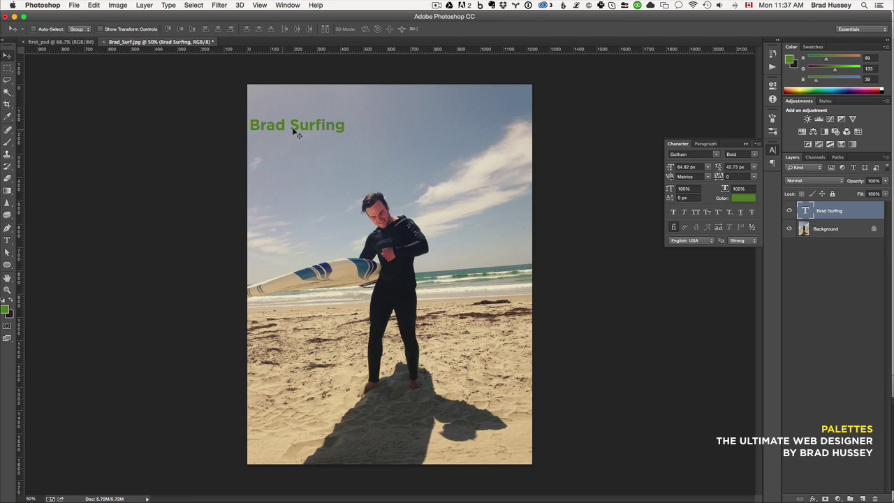
left_click_drag(296, 130, 377, 155)
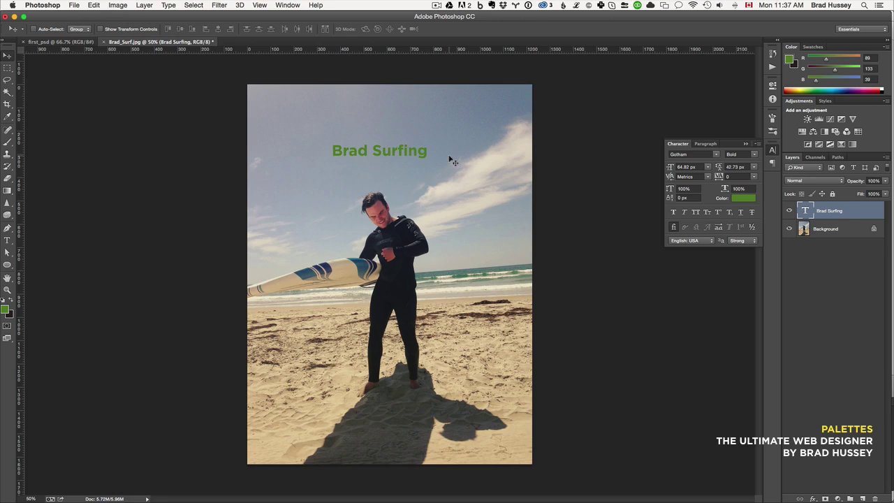
Set the whole title text to 60 px size, 30 px leading and -75 tracking
double_click(395, 155)
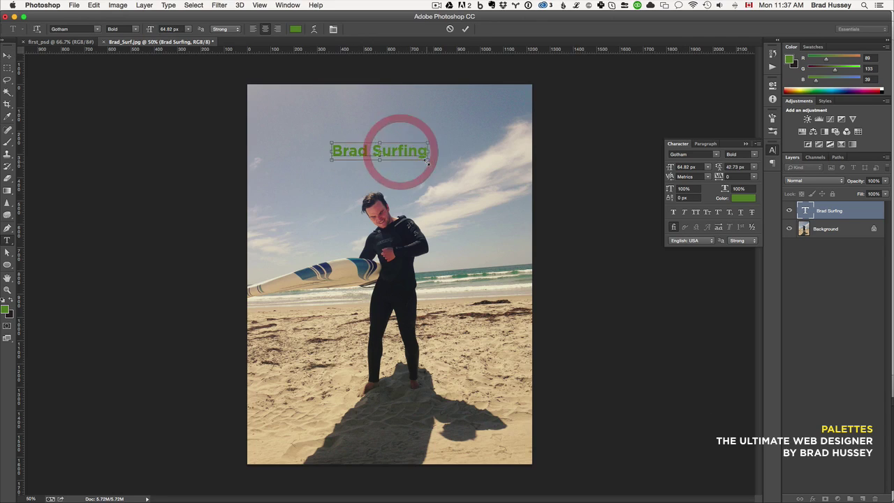
left_click(708, 167)
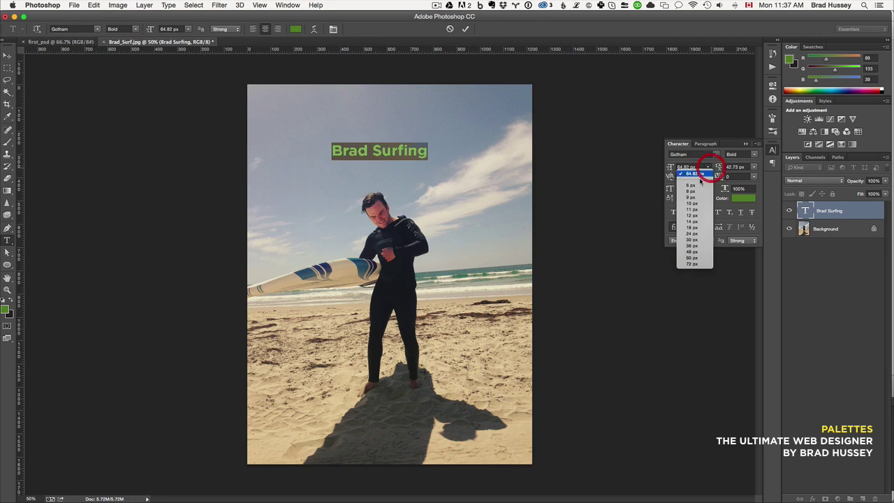
left_click(691, 257)
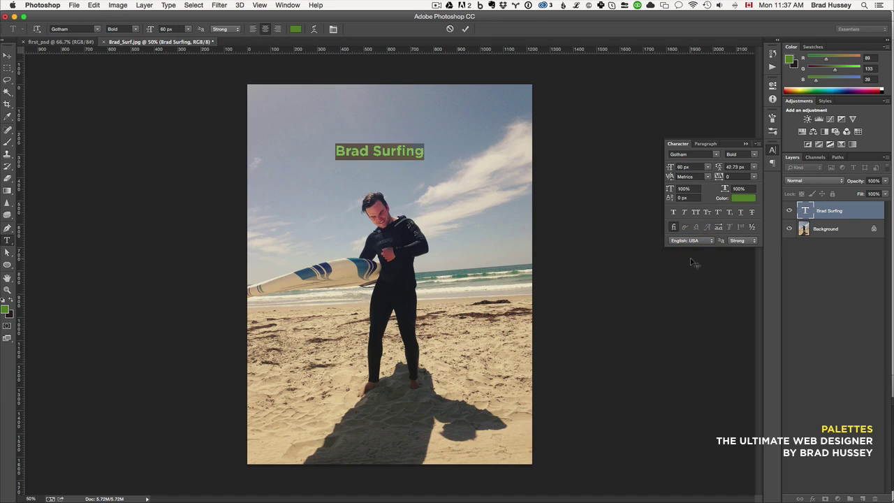
left_click(707, 180)
left_click(690, 181)
left_click(754, 167)
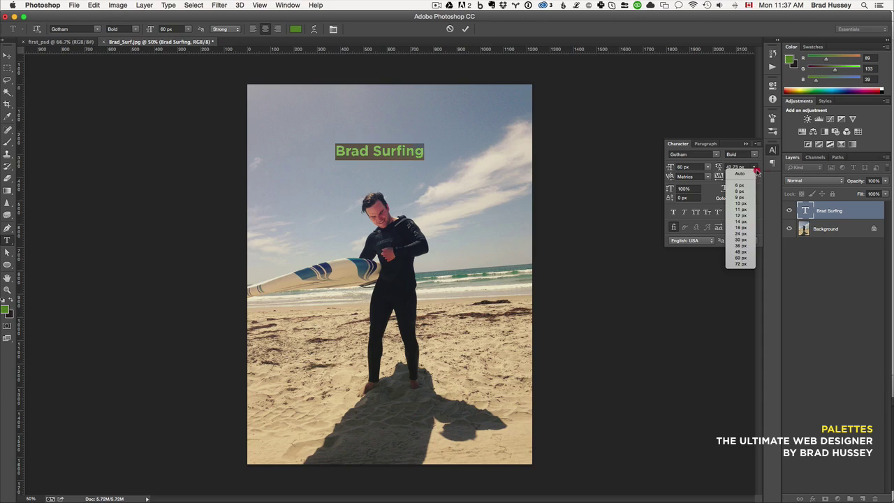
left_click(739, 237)
left_click(752, 176)
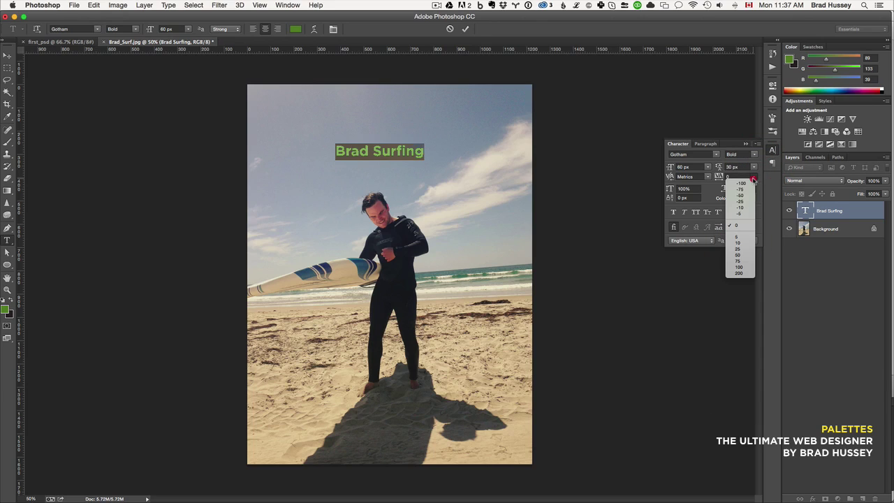
left_click(746, 189)
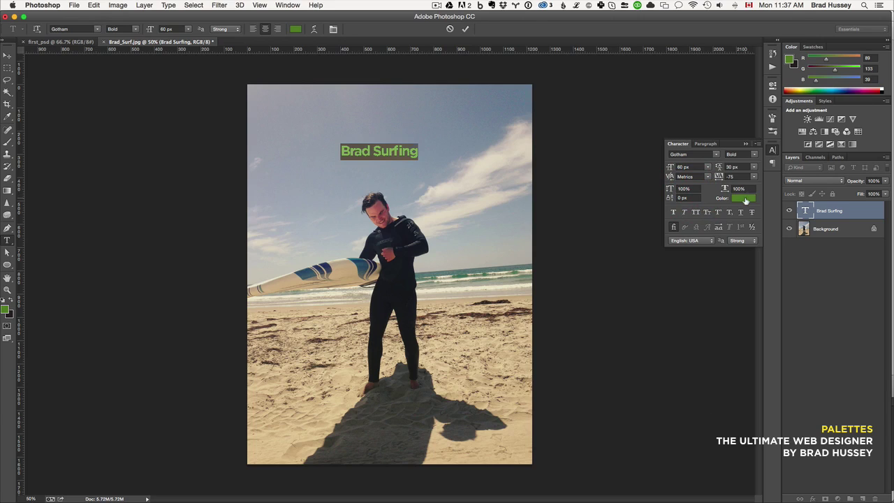
Recolor the title text with the light tan d9c093 sampled from the sand in the photo
left_click(742, 199)
left_click(562, 313)
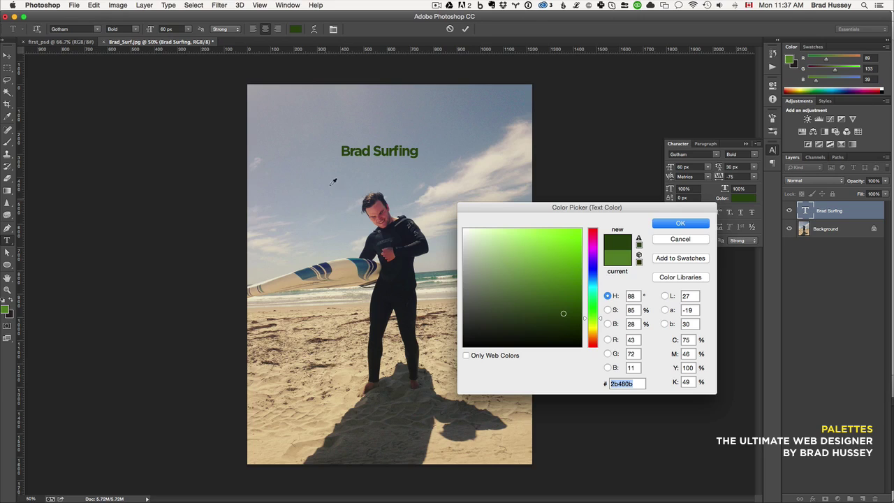
left_click(333, 417)
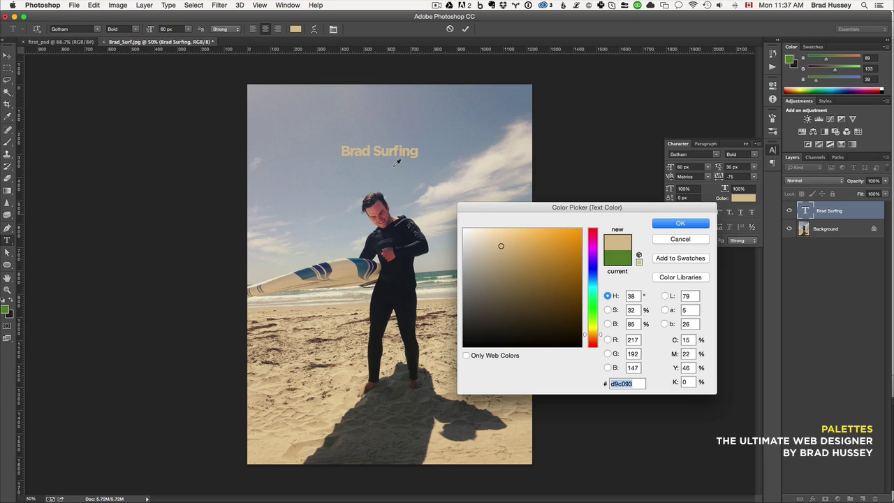
left_click(663, 227)
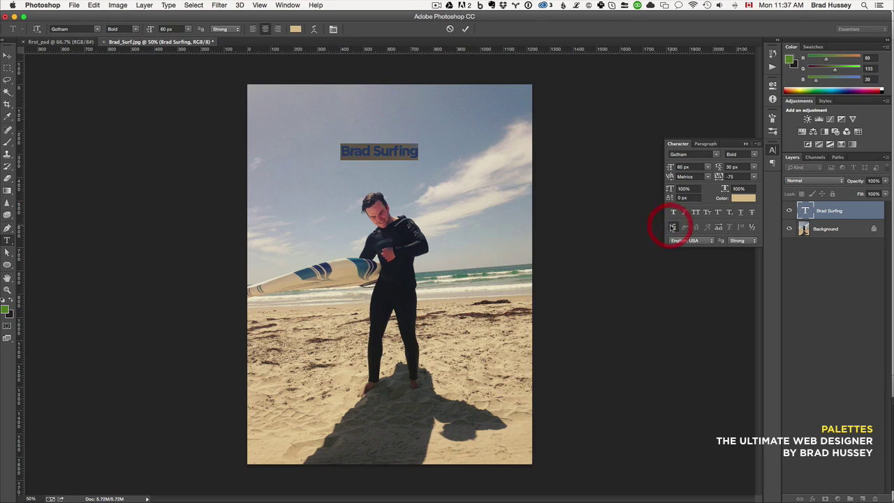
Try faux italic, all caps, small caps, superscript, underline and strikethrough on the title text, turning each off again
left_click(684, 213)
left_click(684, 213)
left_click(695, 212)
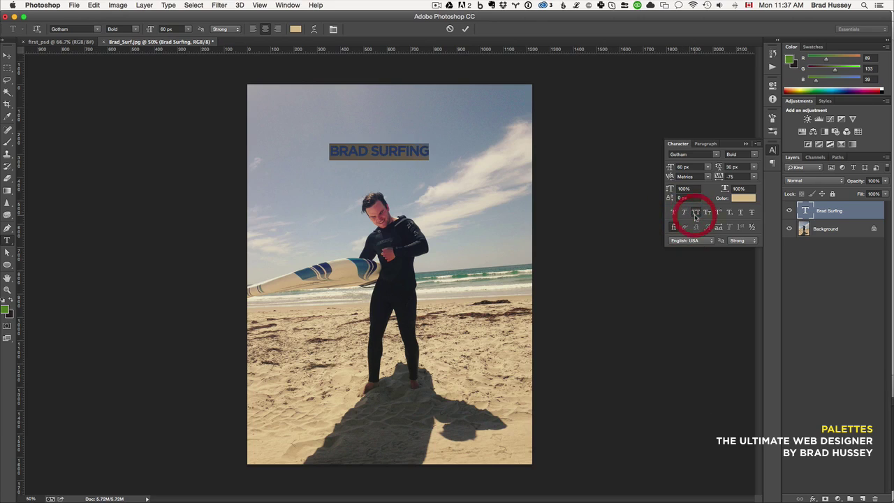
left_click(706, 211)
left_click(706, 212)
left_click(718, 212)
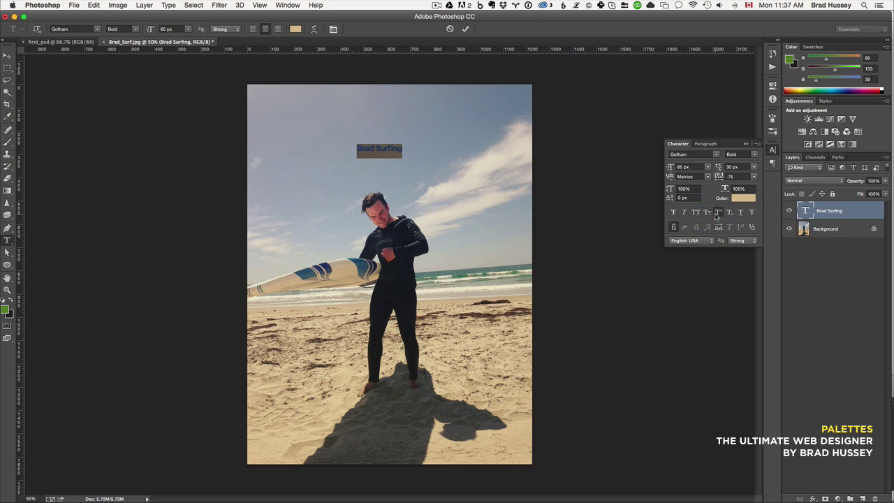
left_click(717, 212)
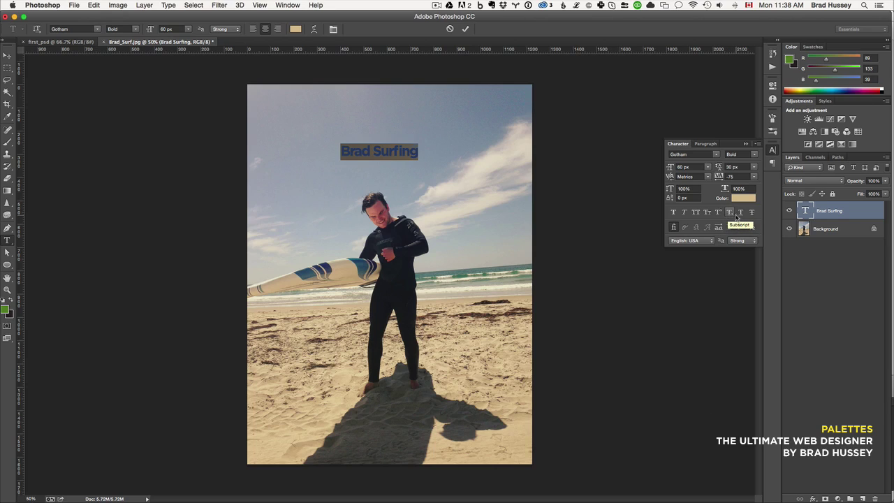
left_click(738, 215)
left_click(738, 215)
left_click(749, 215)
left_click(748, 215)
Try left and right paragraph alignment on the title text, return it to centered, and collapse the paragraph options
left_click(705, 143)
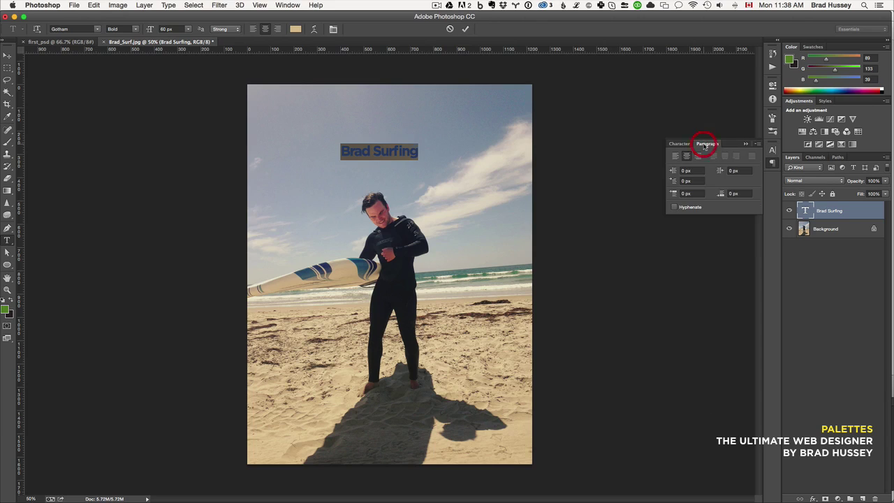
left_click(674, 155)
left_click(685, 156)
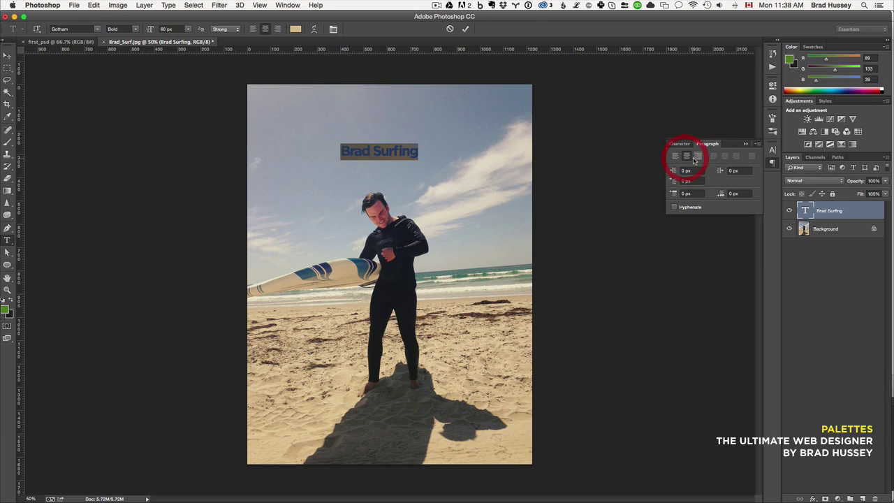
left_click(696, 155)
left_click(686, 156)
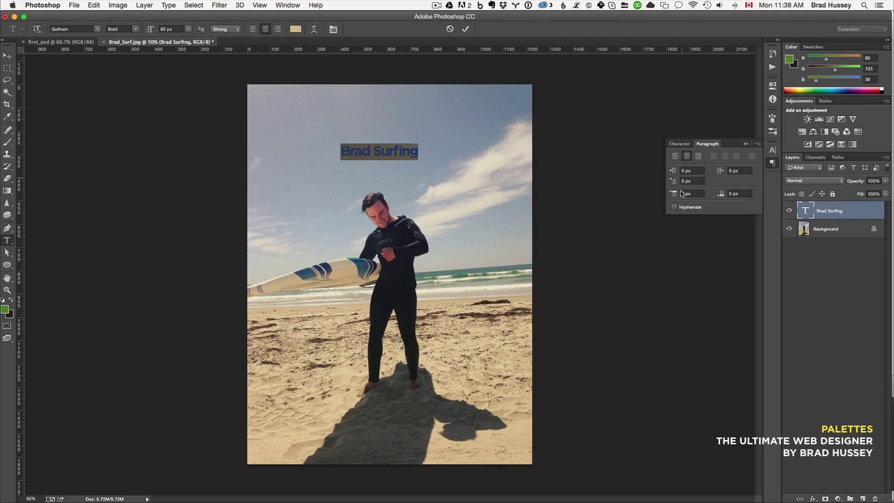
left_click(772, 161)
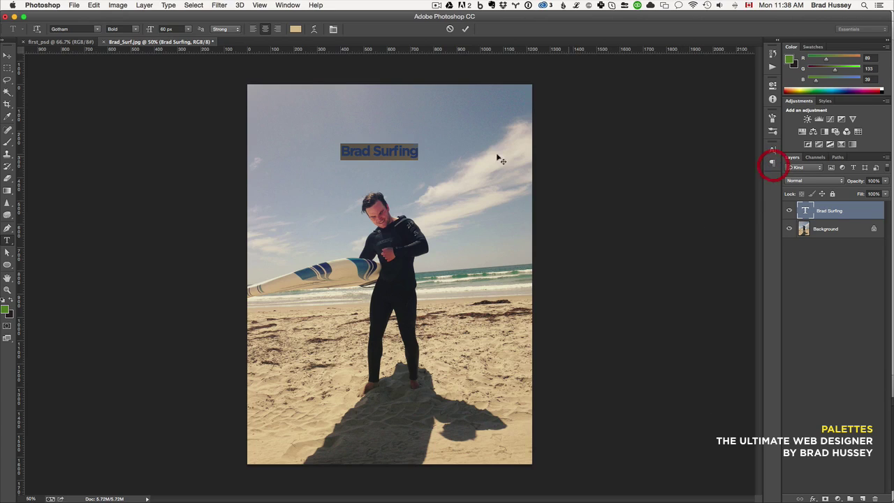
Hide the text highlight, try left alignment before restoring centered, and commit the title text edits
key("super+h")
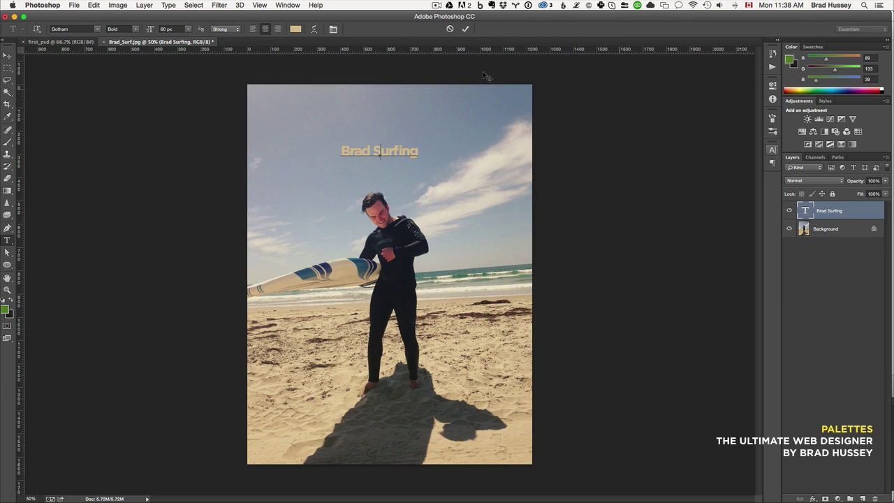
left_click(252, 29)
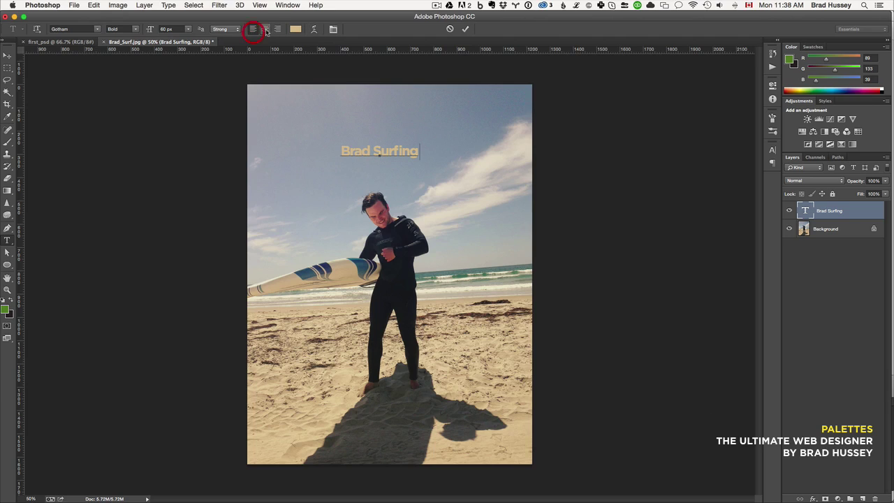
left_click(265, 29)
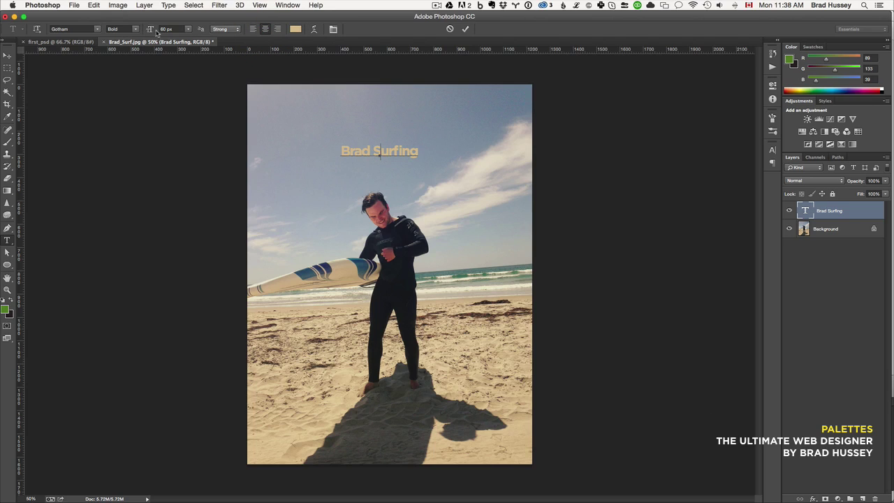
left_click(465, 31)
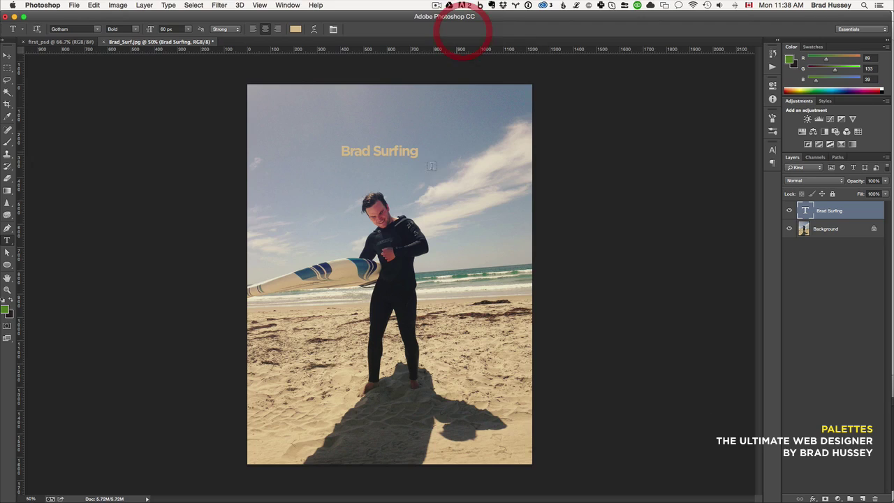
Hide and show the title text layer several times, leaving it visible over the photo
left_click(789, 212)
left_click(789, 211)
left_click(789, 212)
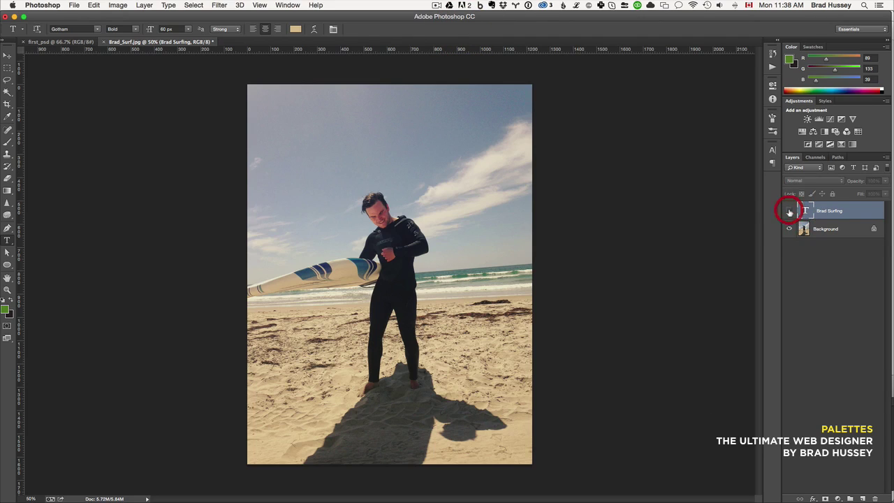
left_click(788, 211)
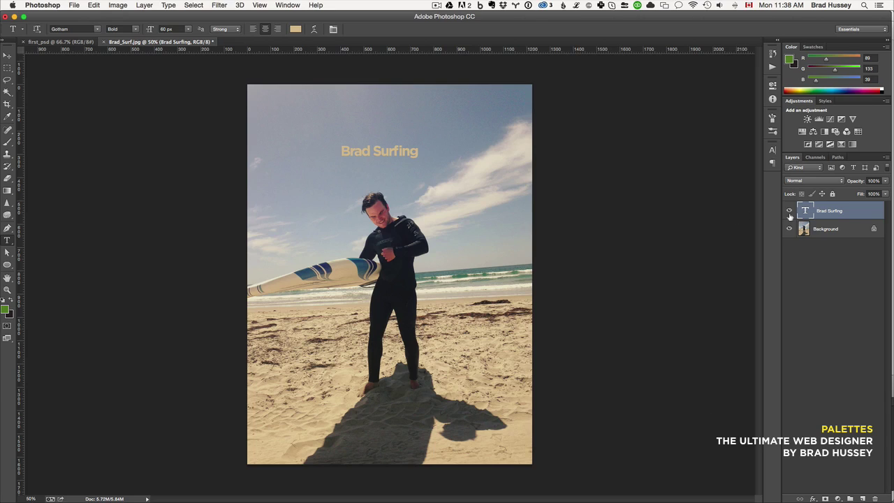
left_click(789, 213)
left_click(789, 213)
Look through the available workspaces and switch from Essentials to the Painting workspace
left_click(857, 32)
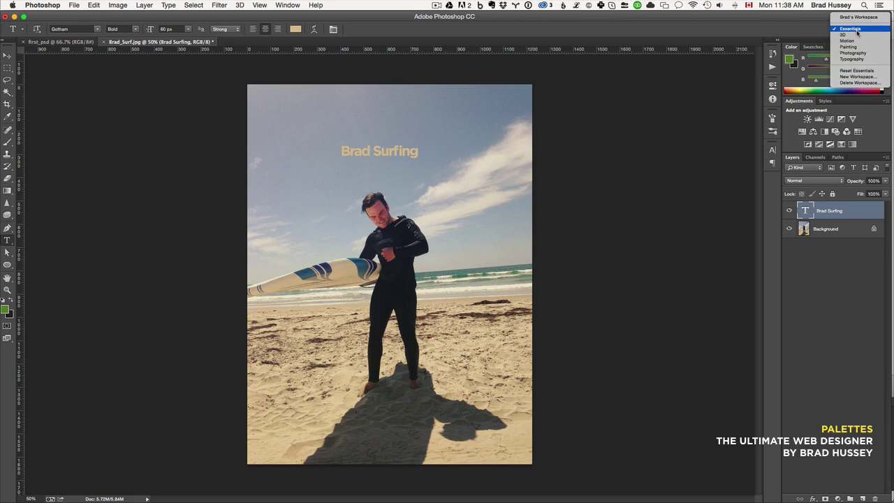
left_click(858, 32)
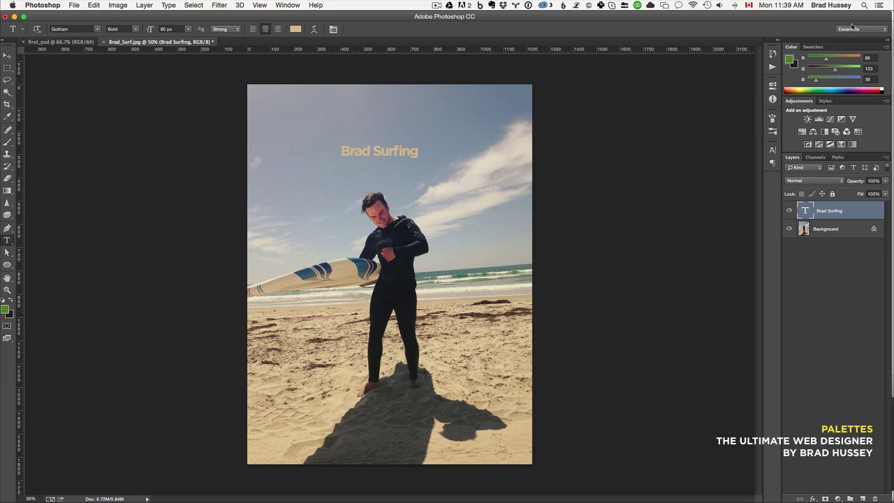
left_click(851, 28)
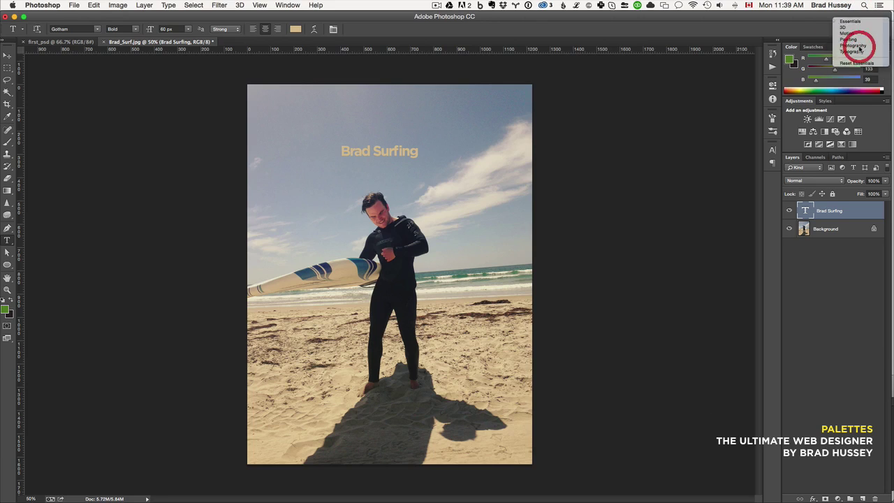
left_click(856, 40)
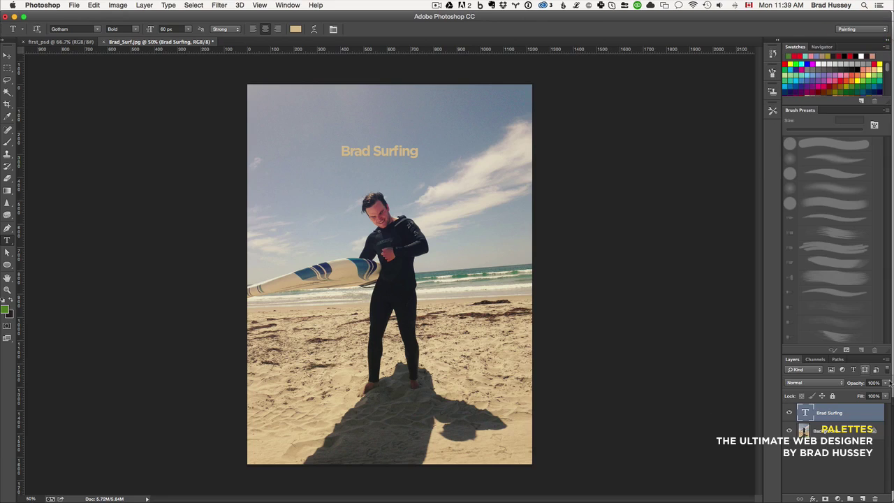
View the options for saving a new workspace and for closing or collapsing the Swatches palette, without applying any
left_click(853, 29)
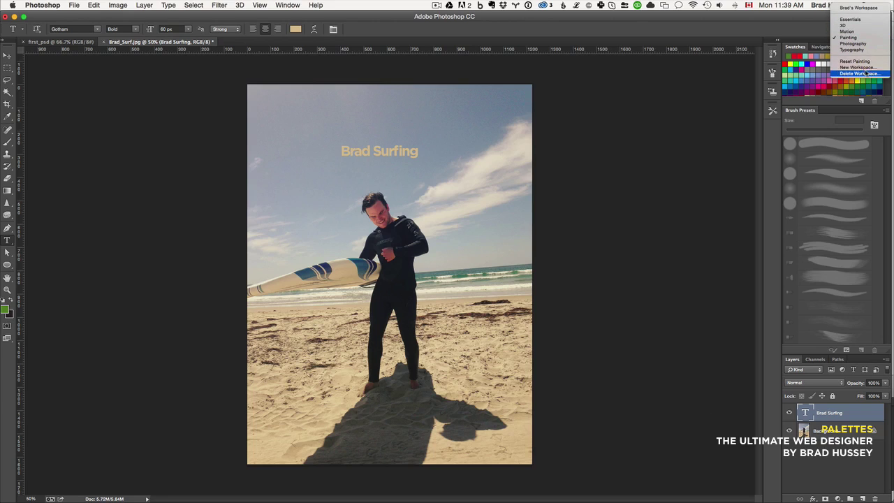
left_click(856, 67)
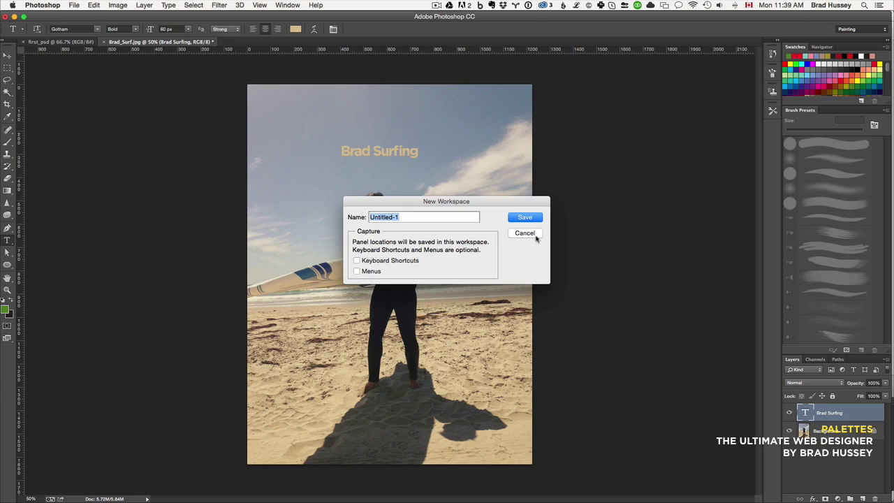
left_click(535, 238)
right_click(798, 47)
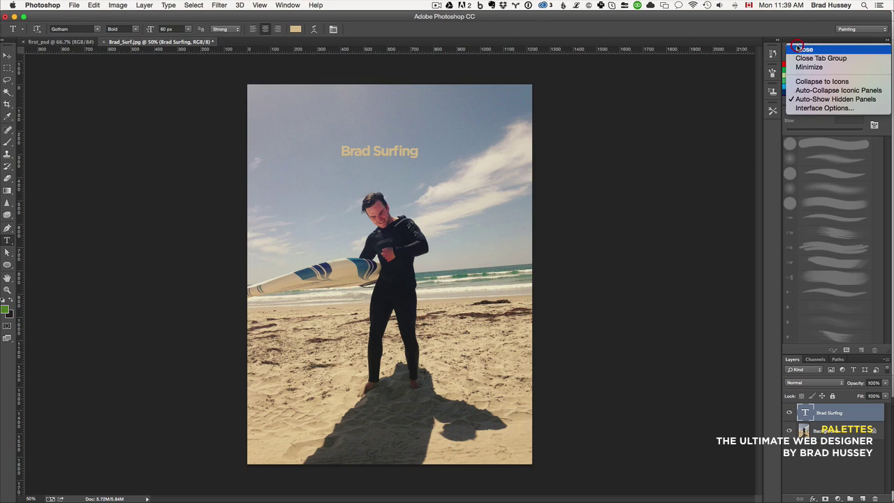
left_click(809, 39)
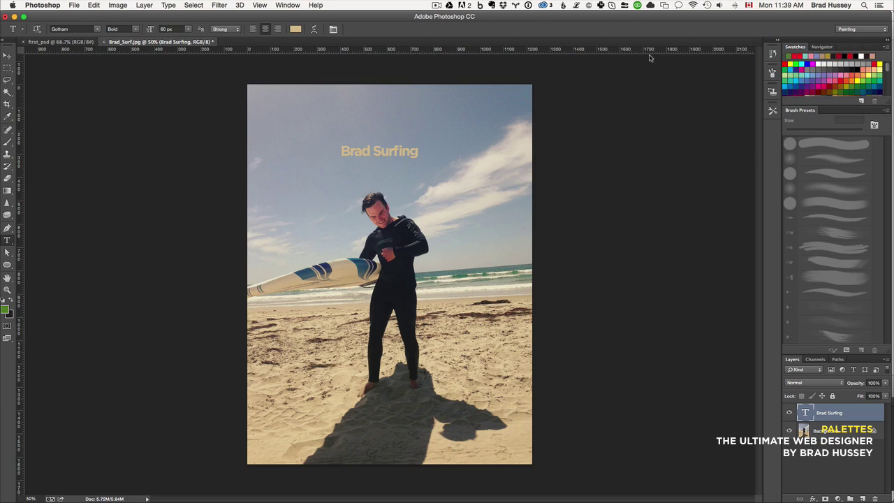
Group the Brush Presets palette with Swatches and Navigator, and move the History palette icon to the end of the collapsed palettes
right_click(820, 53)
left_click(822, 30)
left_click_drag(806, 113, 842, 44)
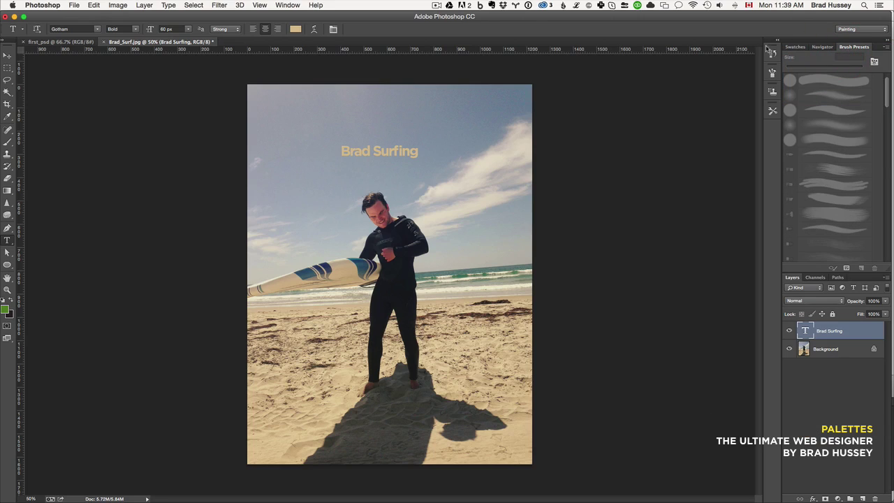
left_click_drag(770, 89, 772, 119)
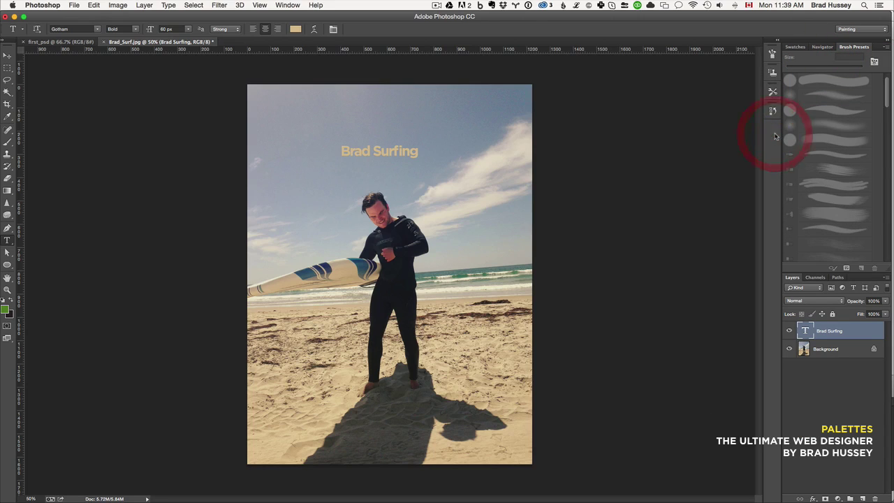
Switch the tools palette to two columns and back to a single column
left_click(6, 42)
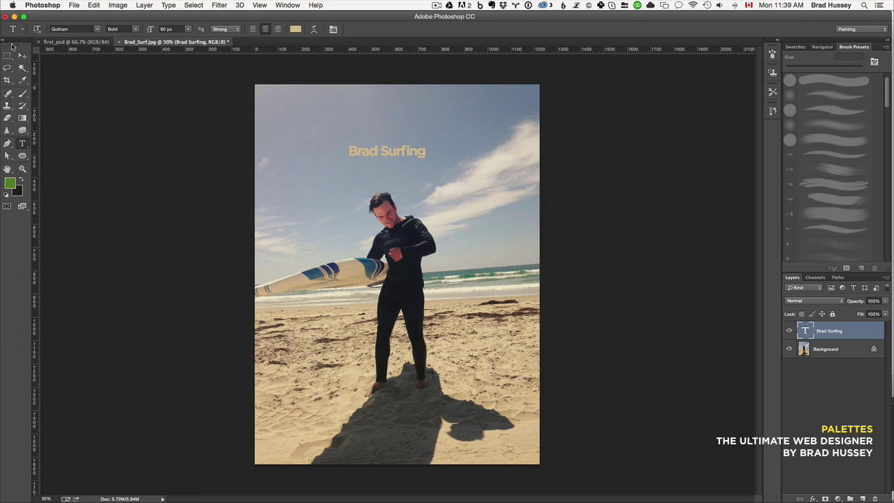
left_click_drag(16, 46, 2, 66)
left_click(6, 41)
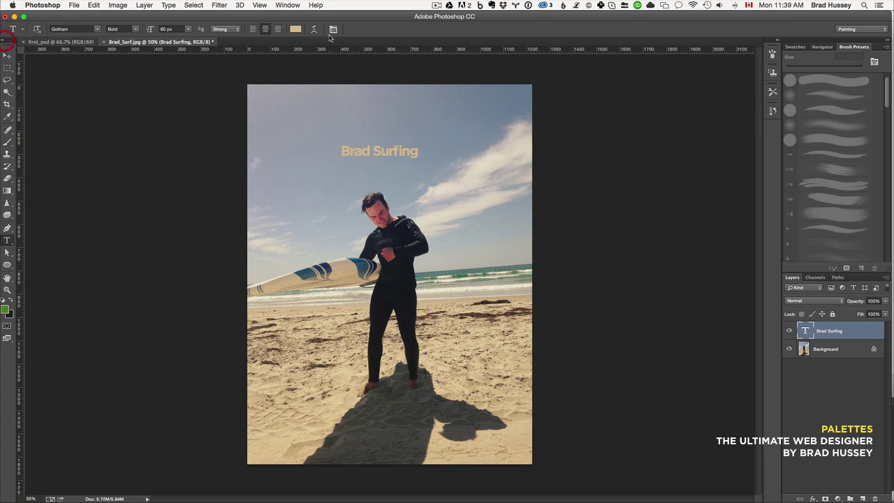
Switch from the Painting workspace to the saved custom workspace
left_click(860, 29)
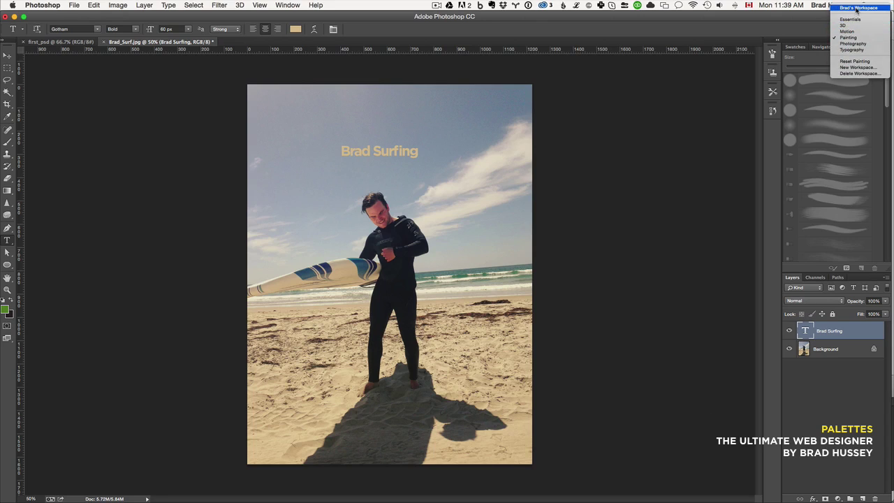
left_click(856, 9)
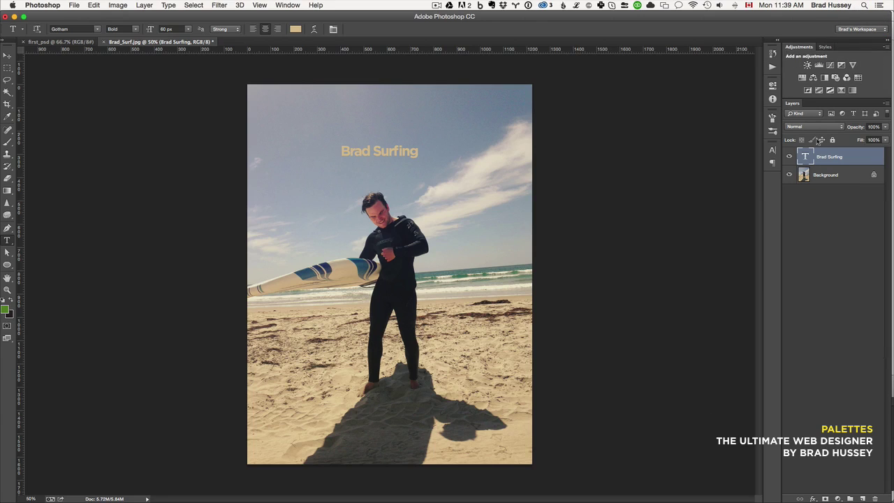
left_click(777, 42)
left_click(775, 39)
left_click(847, 29)
left_click(765, 26)
left_click(73, 5)
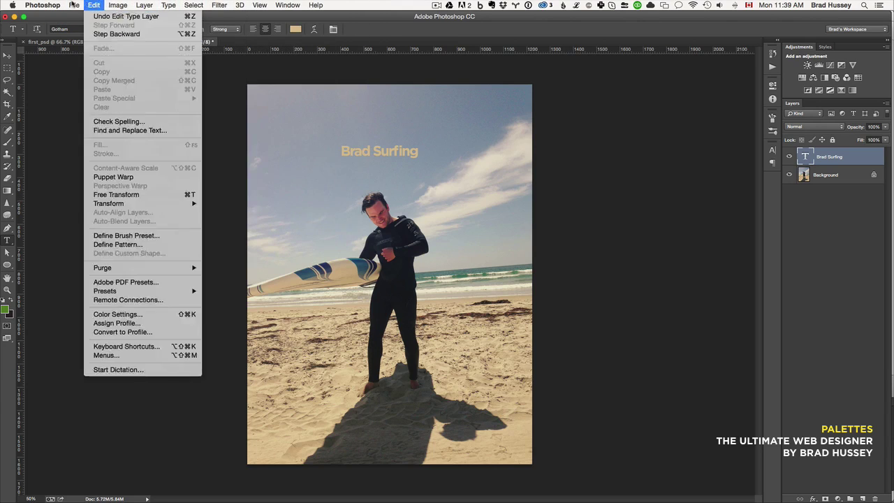
mouse_move(74, 5)
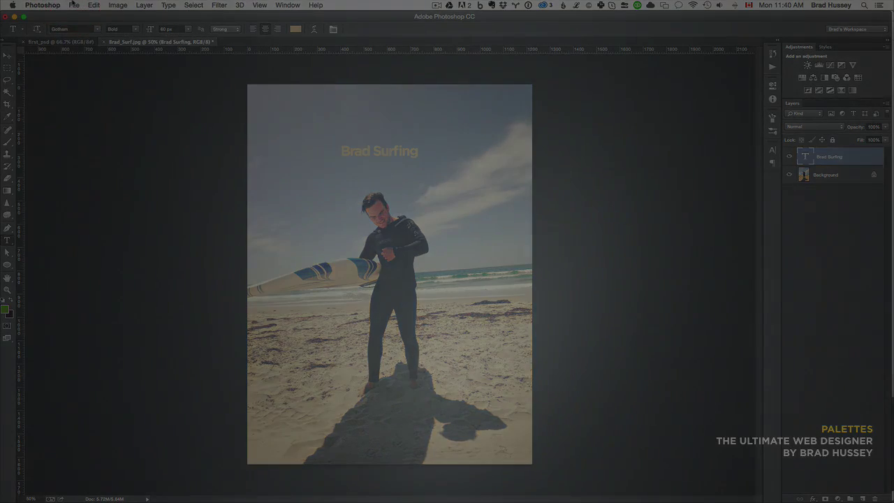